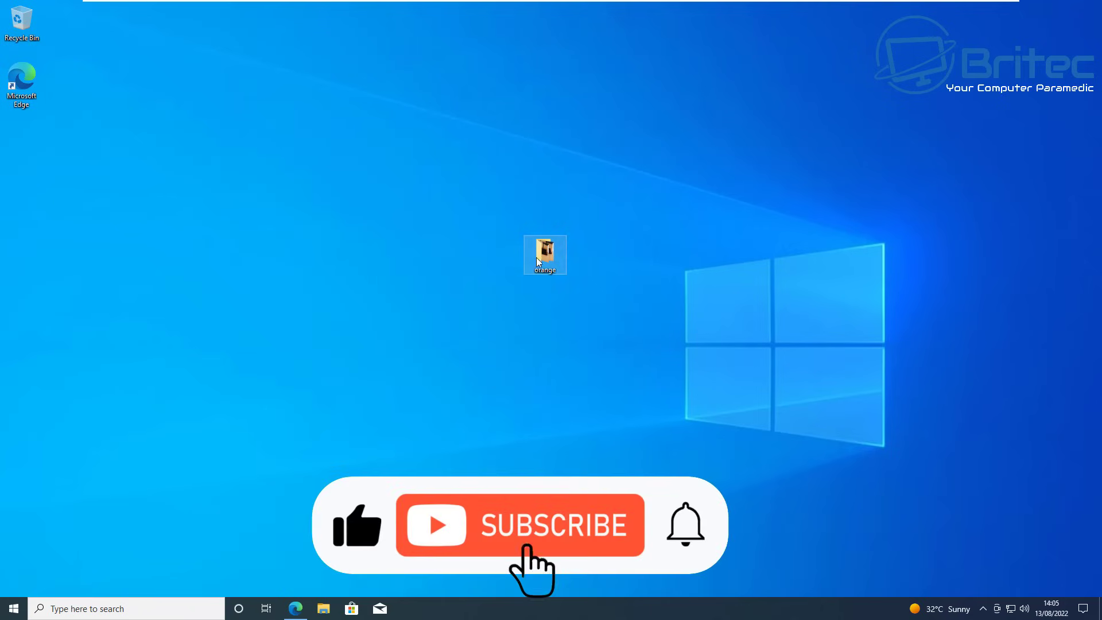
Step: Open the orange desktop folder to show its 23 video files
mouse_move(542, 253)
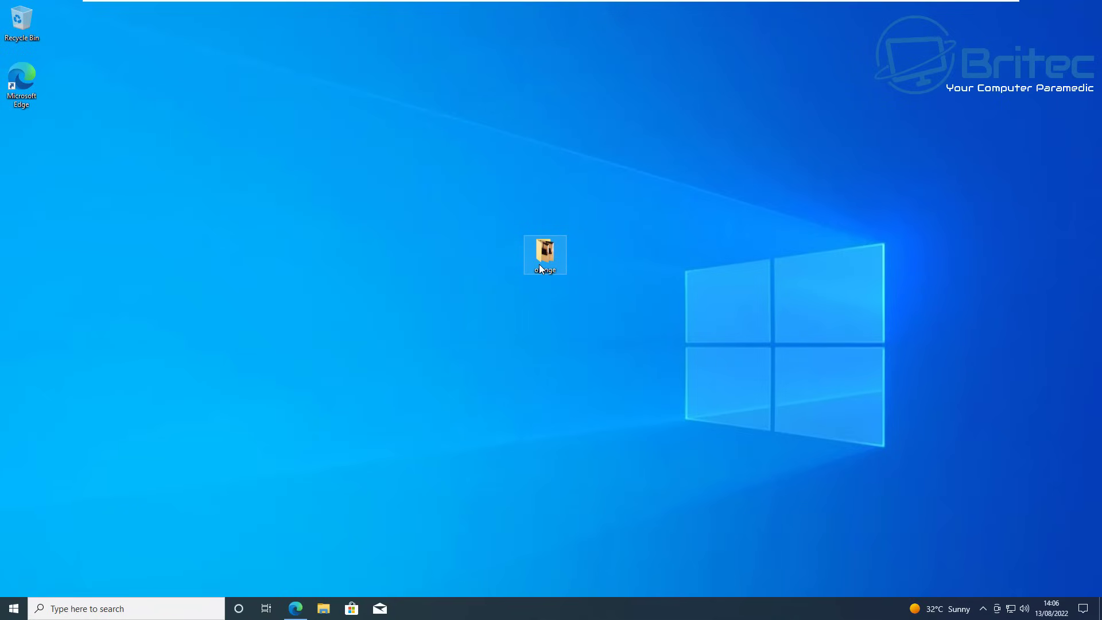
double_click(540, 265)
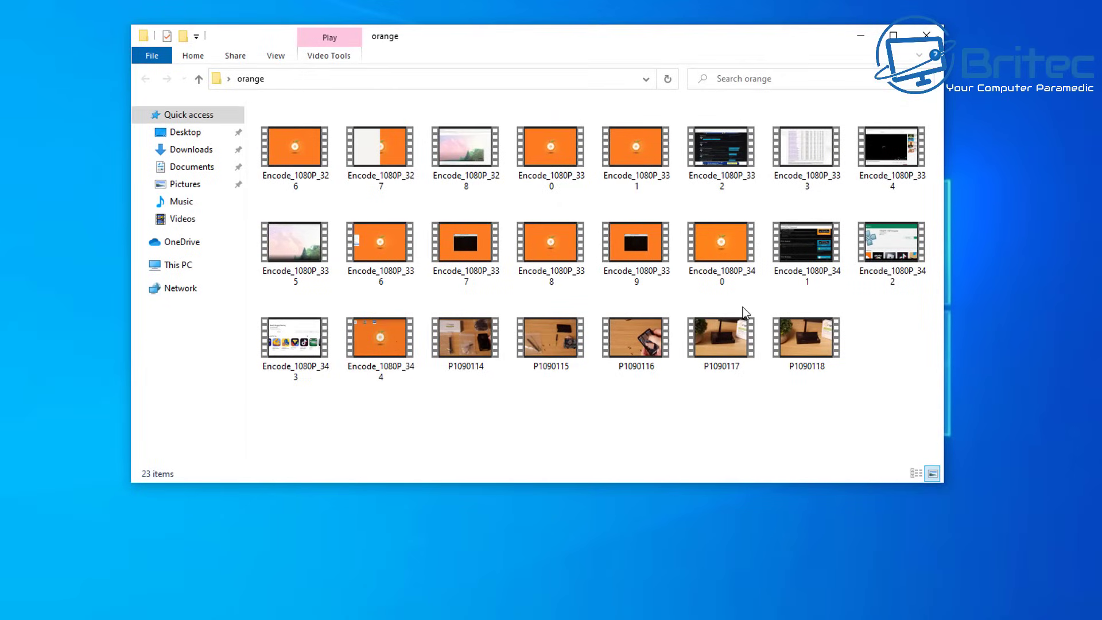
Step: Create a new text document in the orange folder named FolderLock
right_click(367, 404)
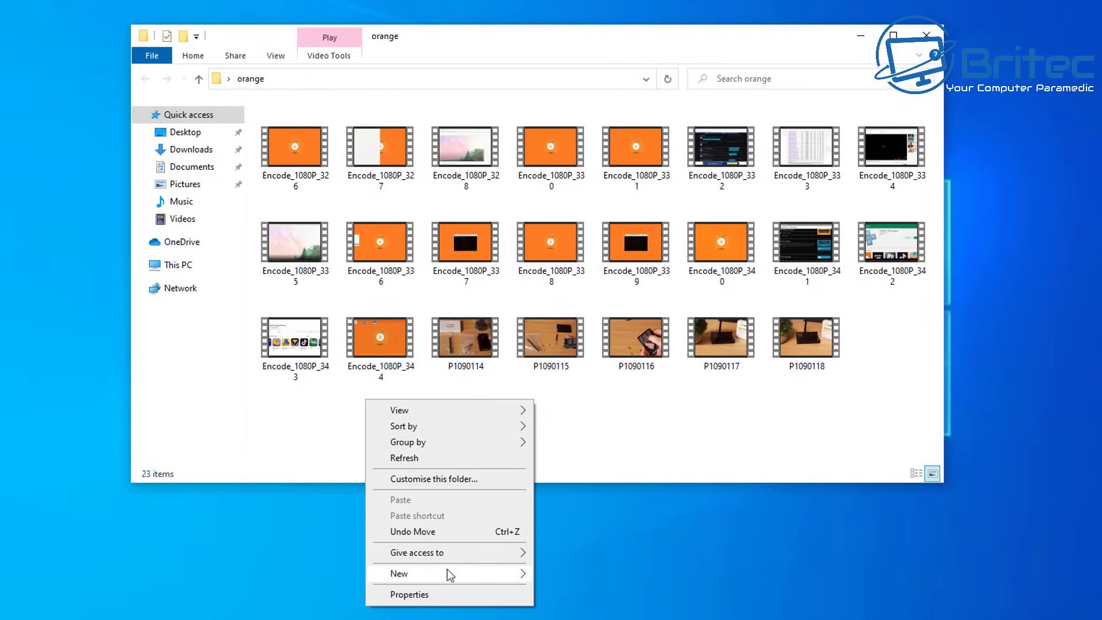
mouse_move(447, 569)
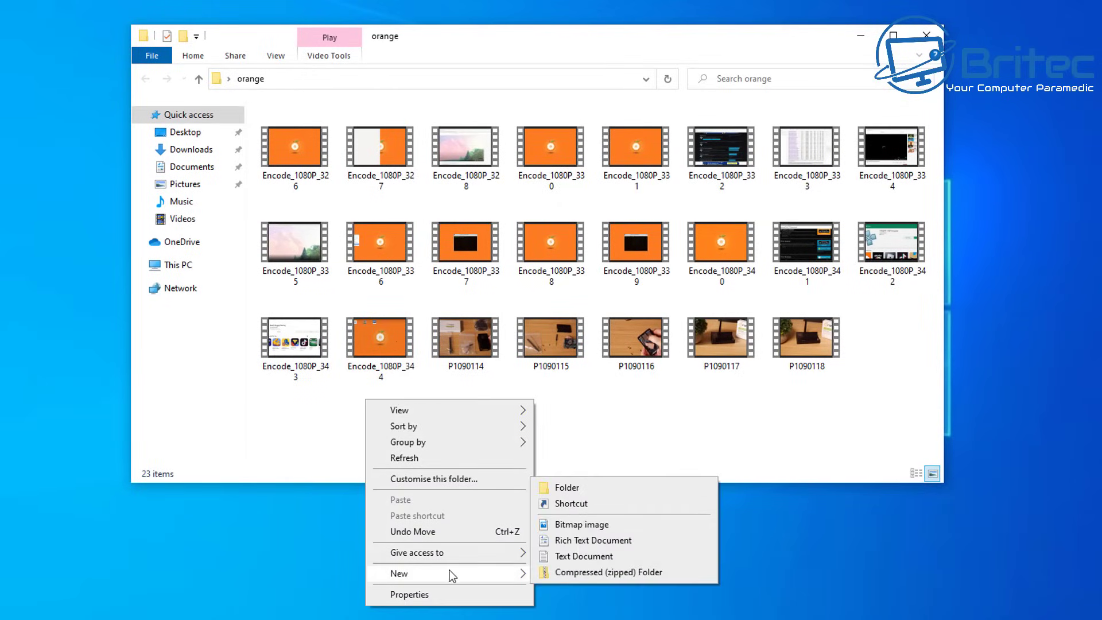
left_click(591, 556)
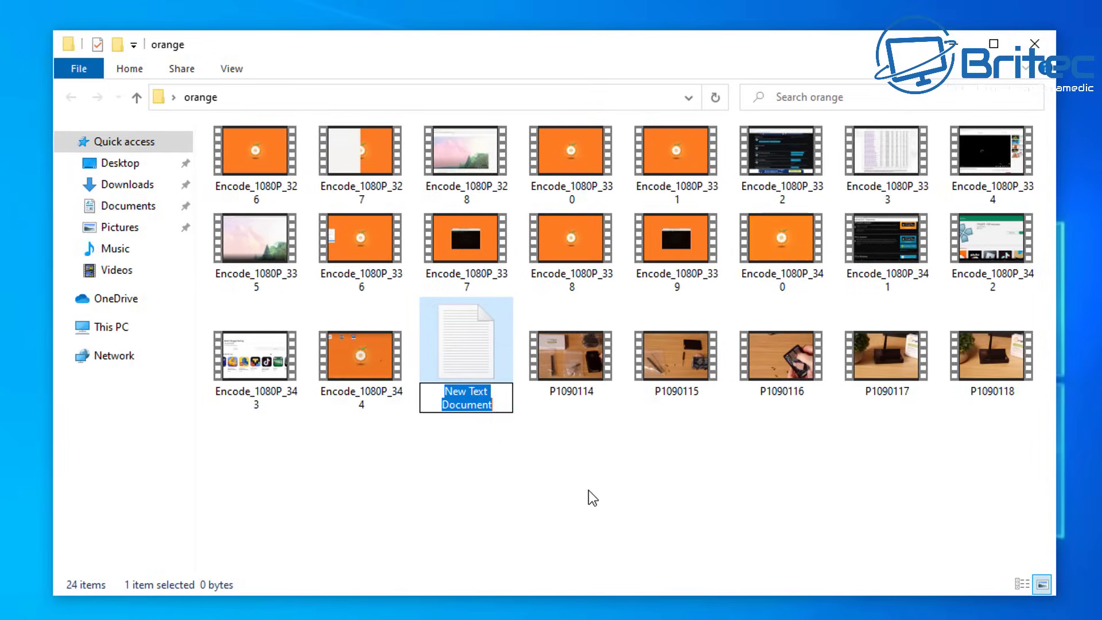
type("Folde")
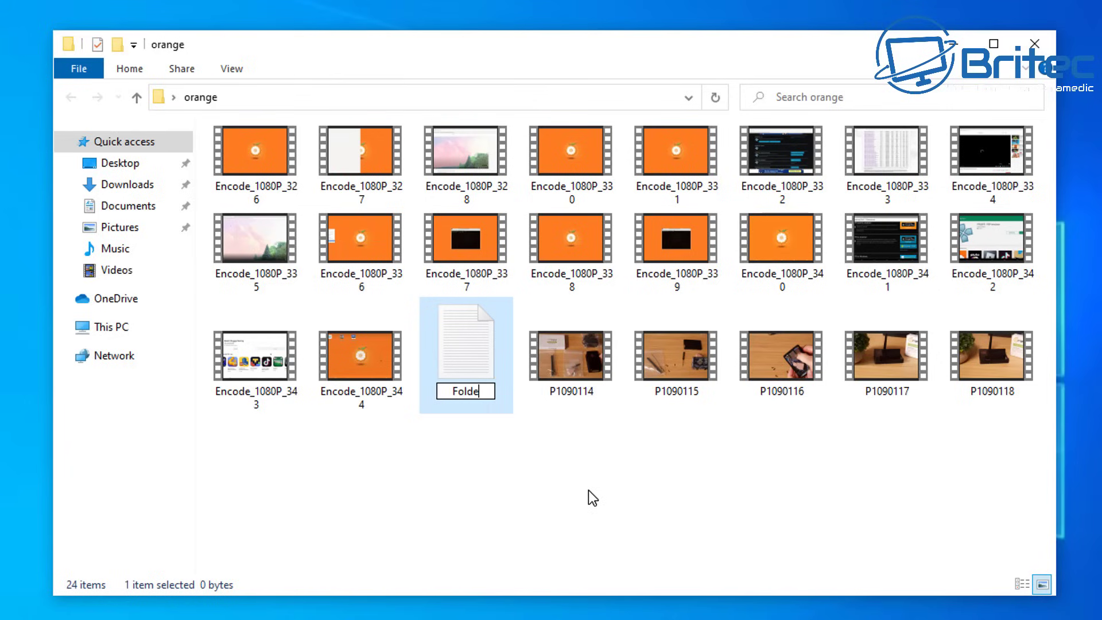
type("rLo")
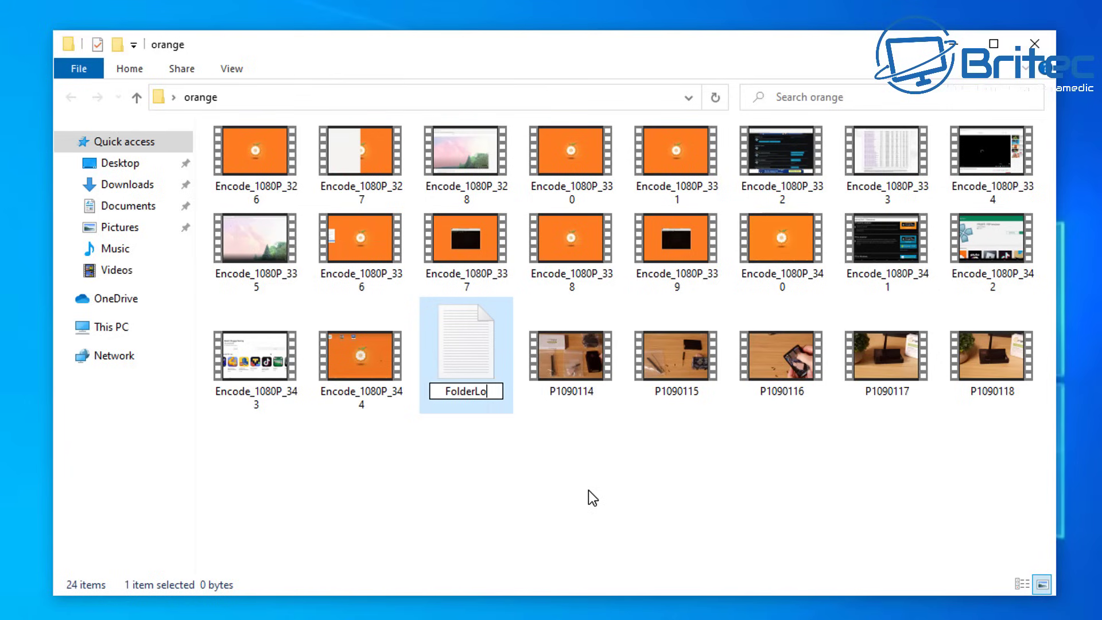
type("ck")
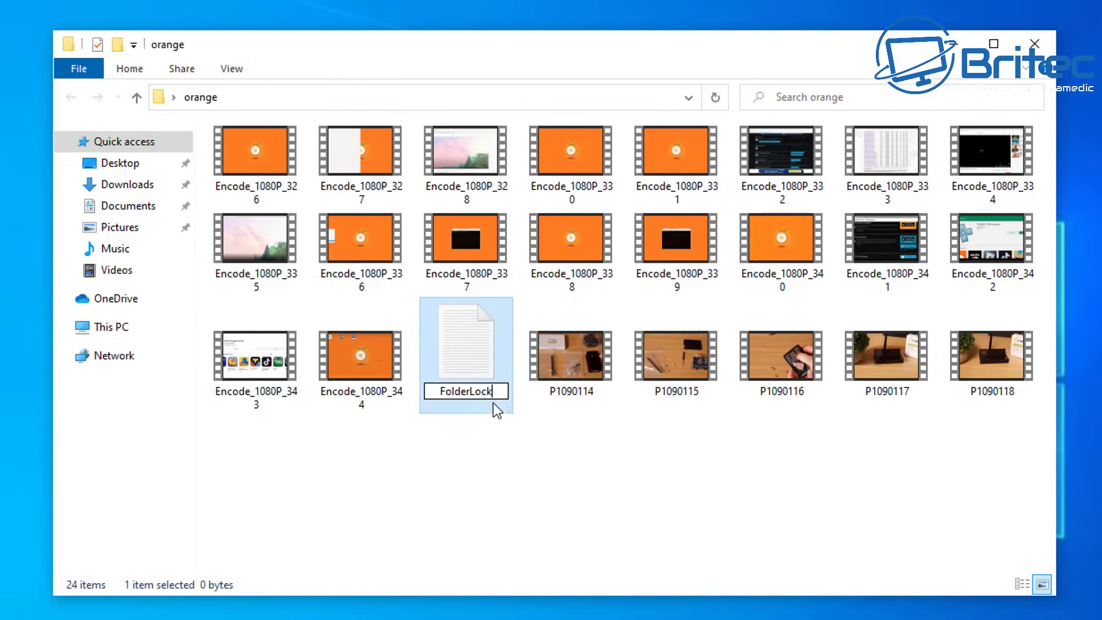
Step: Confirm the FolderLock name and turn off 'Hide extensions for known file types' in Folder Options
left_click(460, 358)
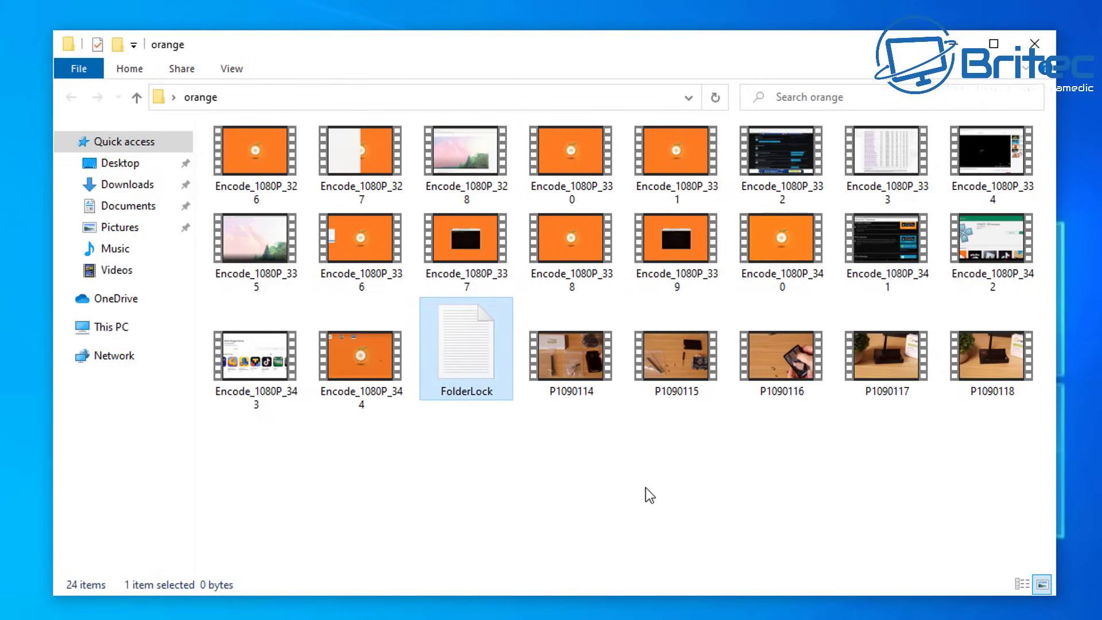
left_click(231, 70)
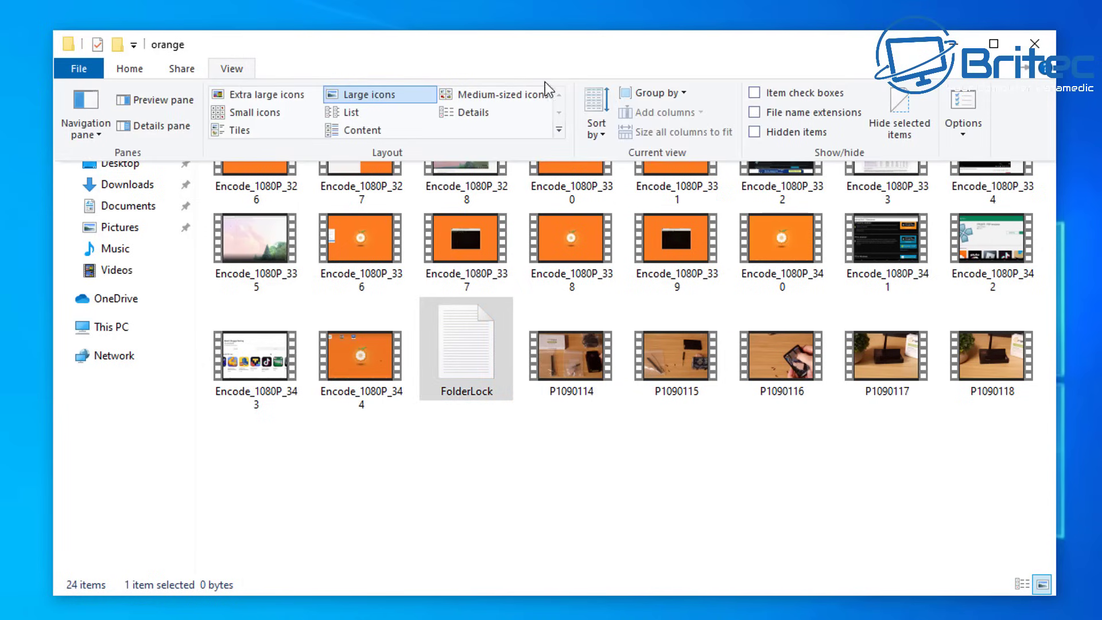
left_click(965, 126)
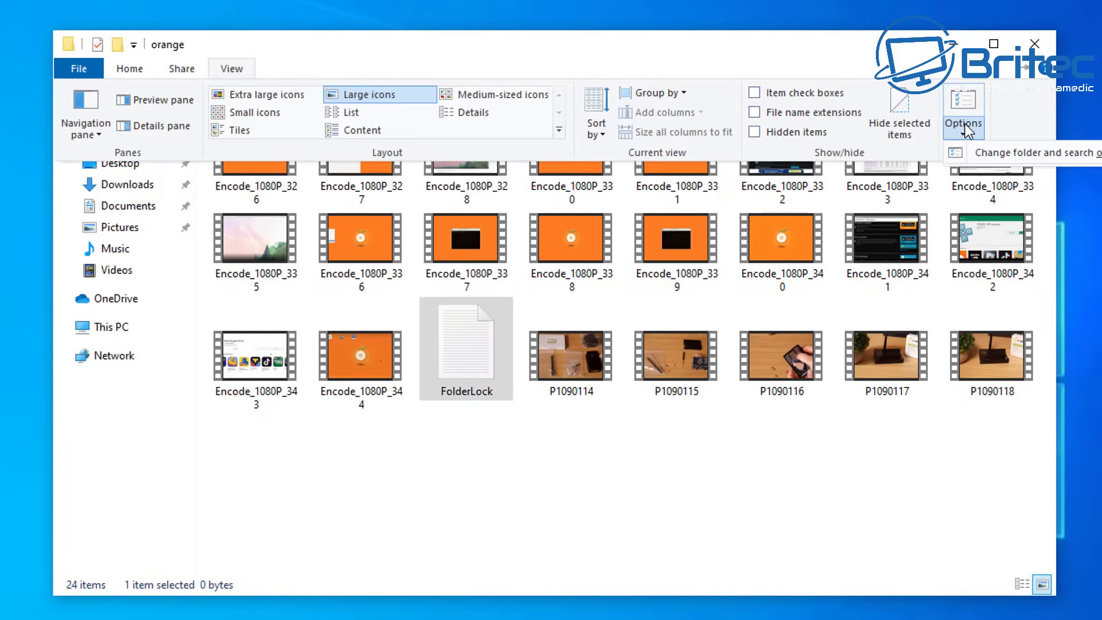
left_click(1038, 161)
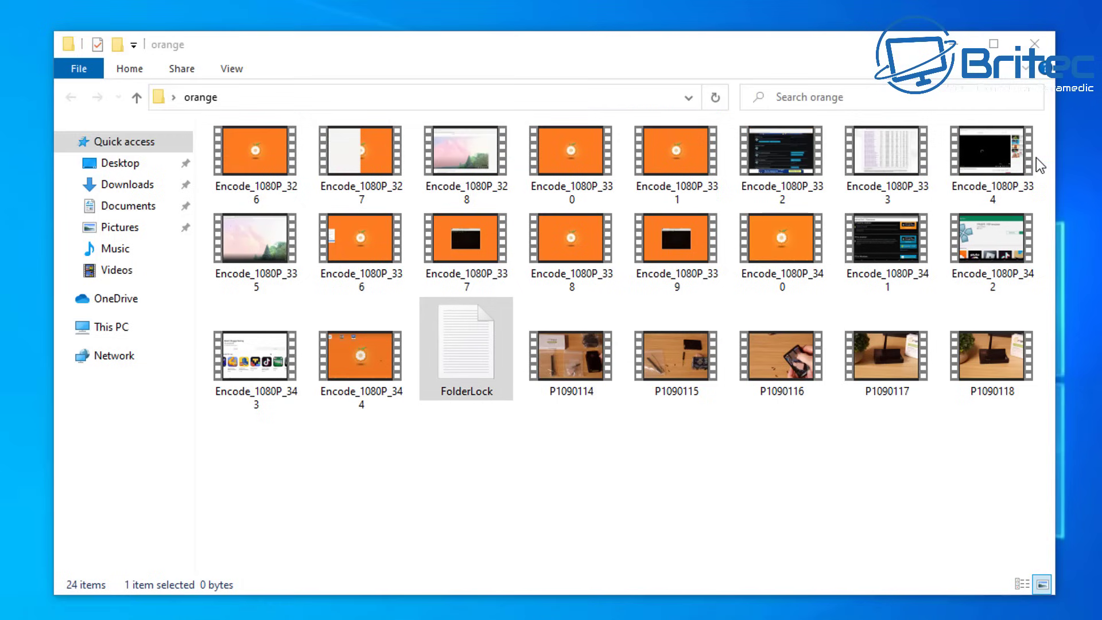
left_click_drag(244, 152, 554, 133)
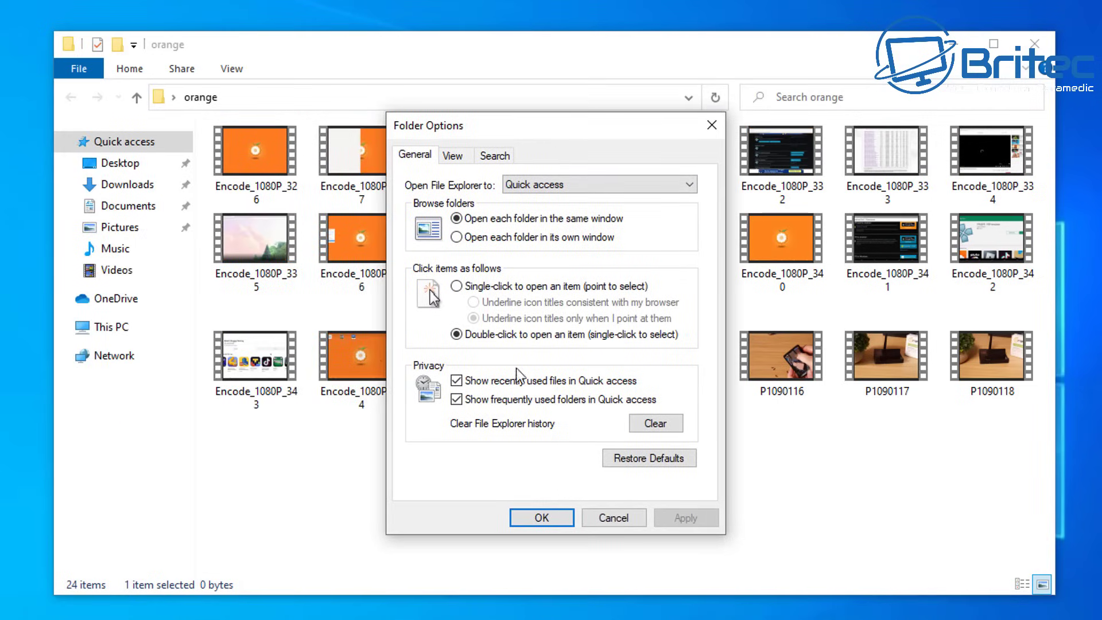
left_click(453, 157)
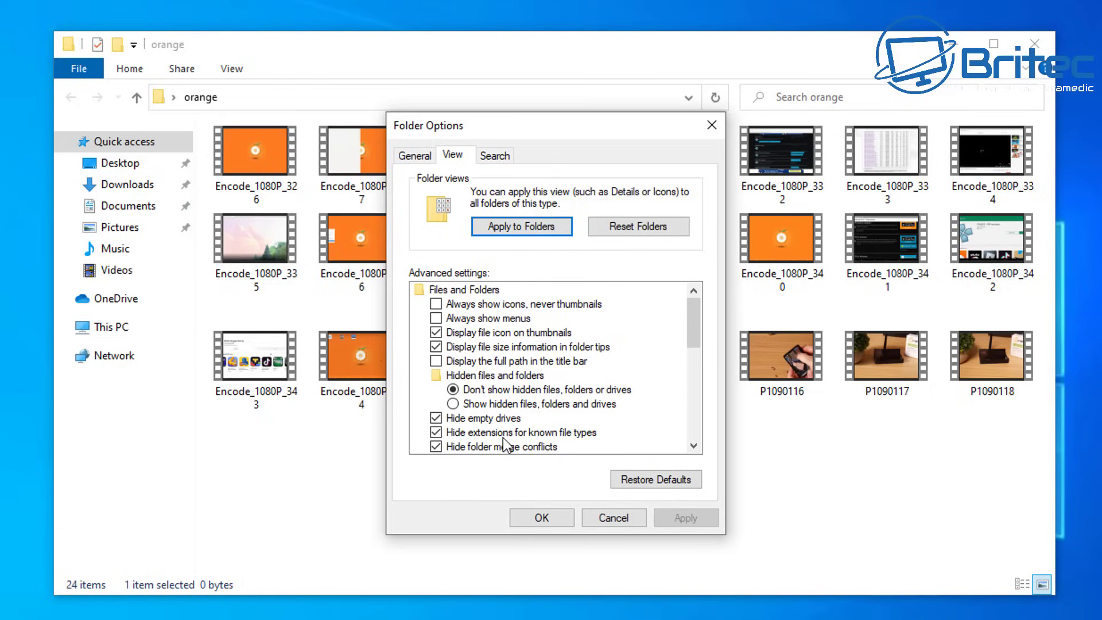
left_click(591, 436)
left_click(683, 517)
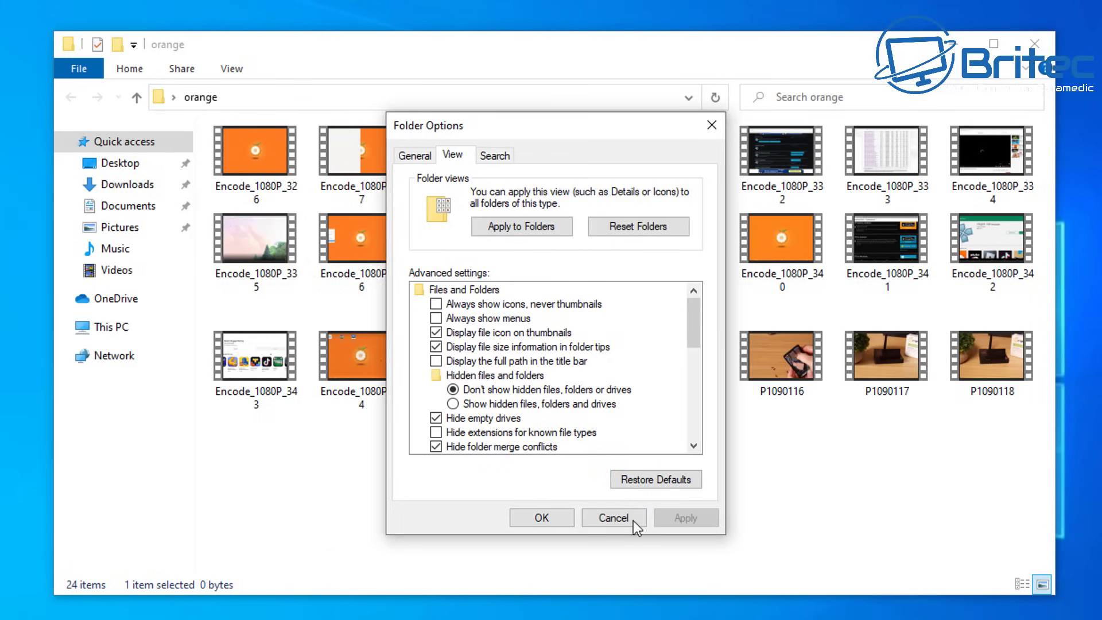
left_click(539, 517)
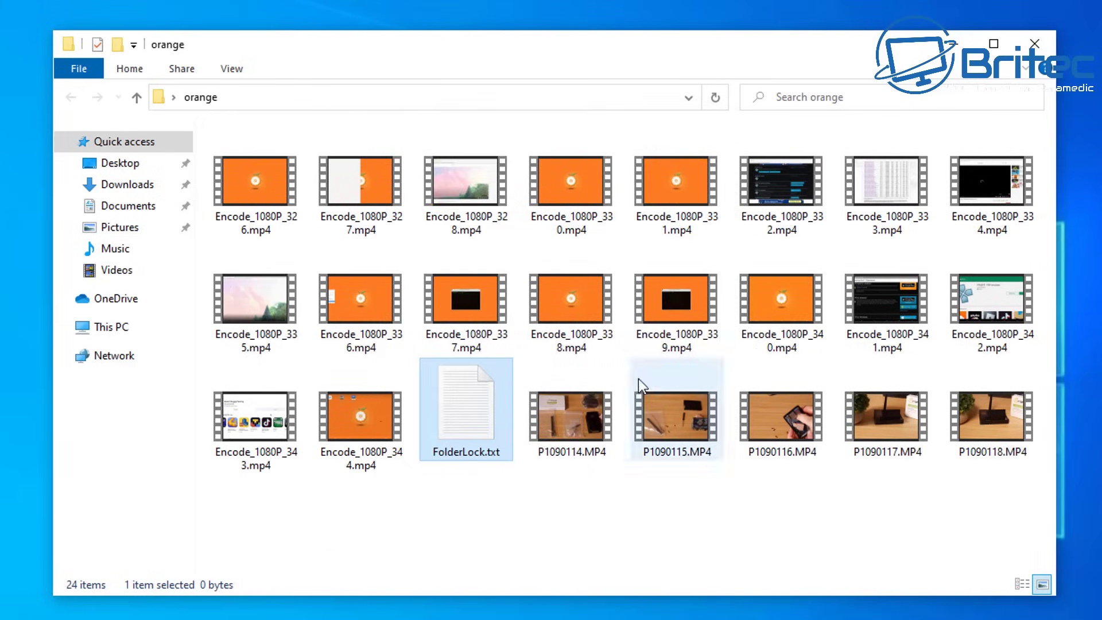
Step: Rename FolderLock.txt to FolderLock.bat, accepting the extension-change warning
left_click(475, 515)
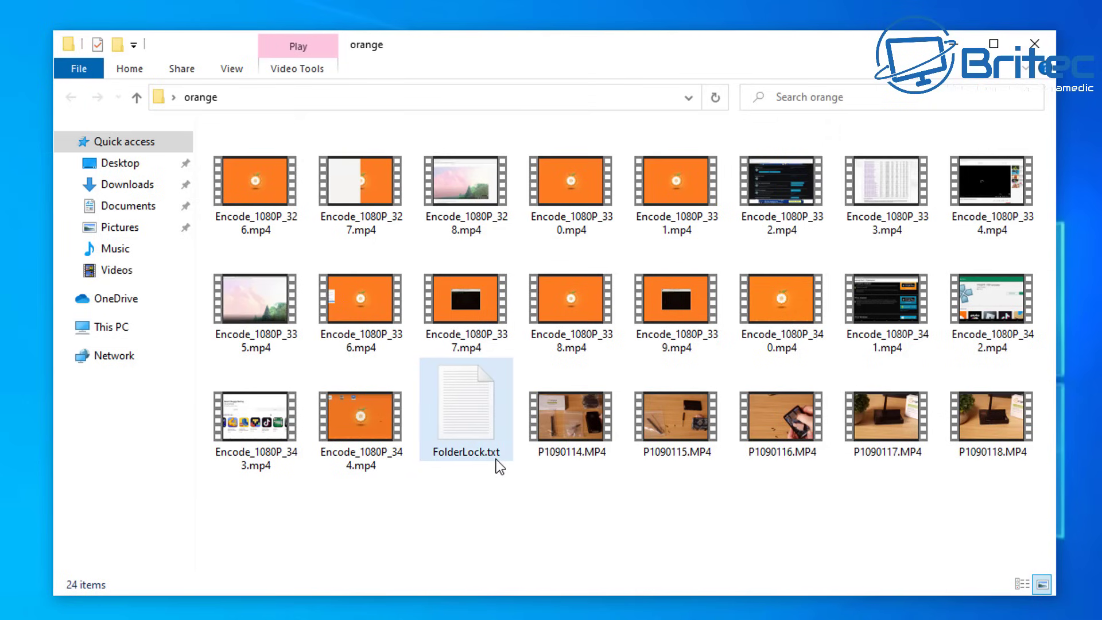
mouse_move(496, 459)
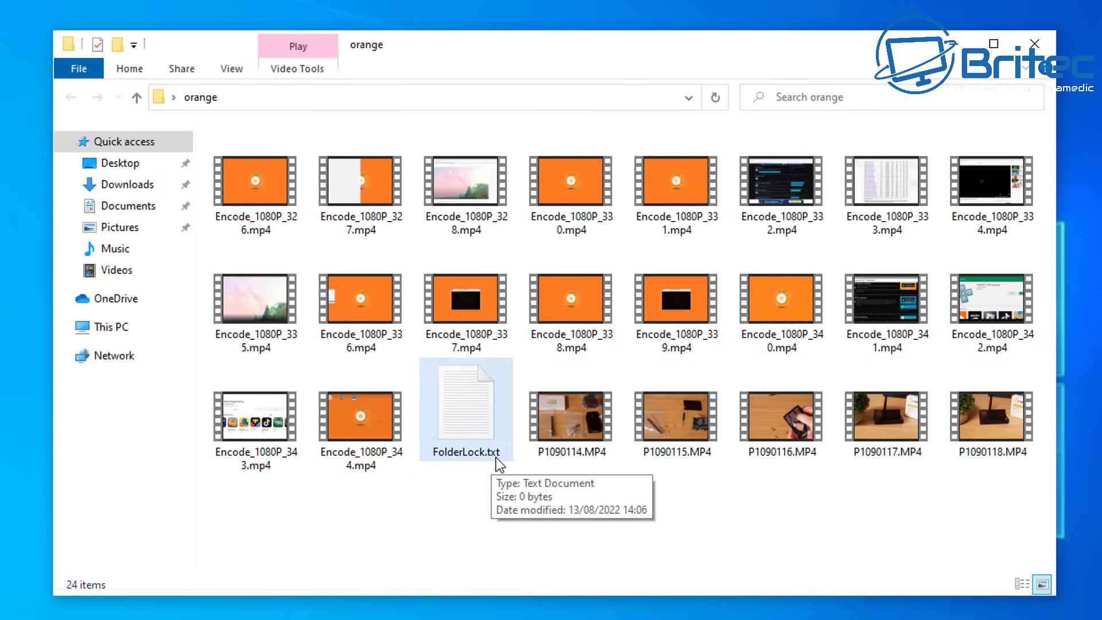
left_click(464, 461)
right_click(465, 461)
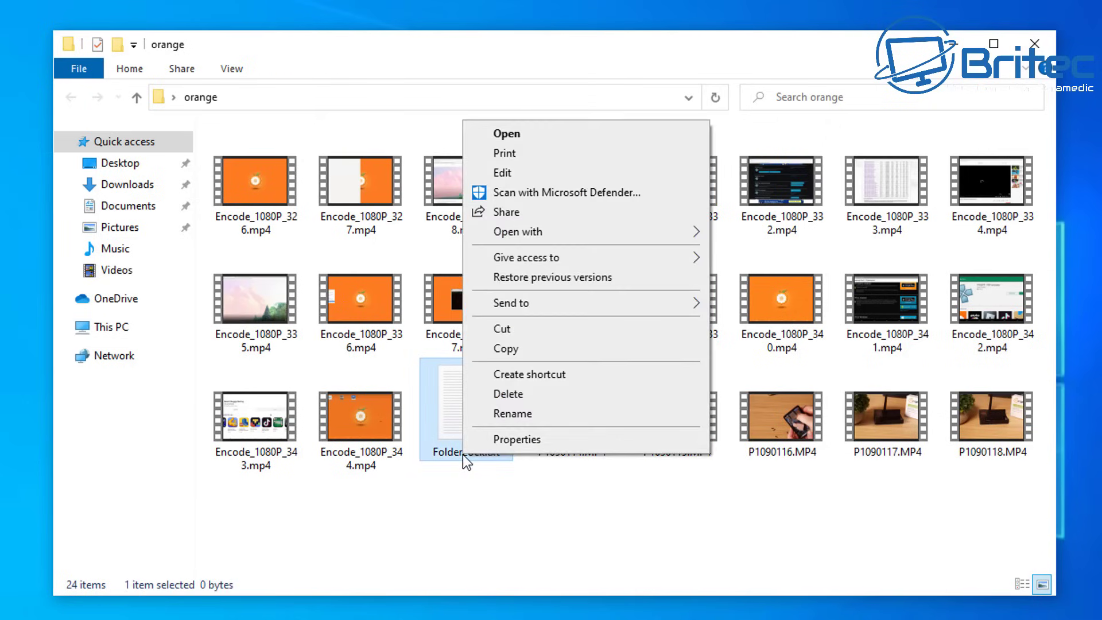
left_click(529, 418)
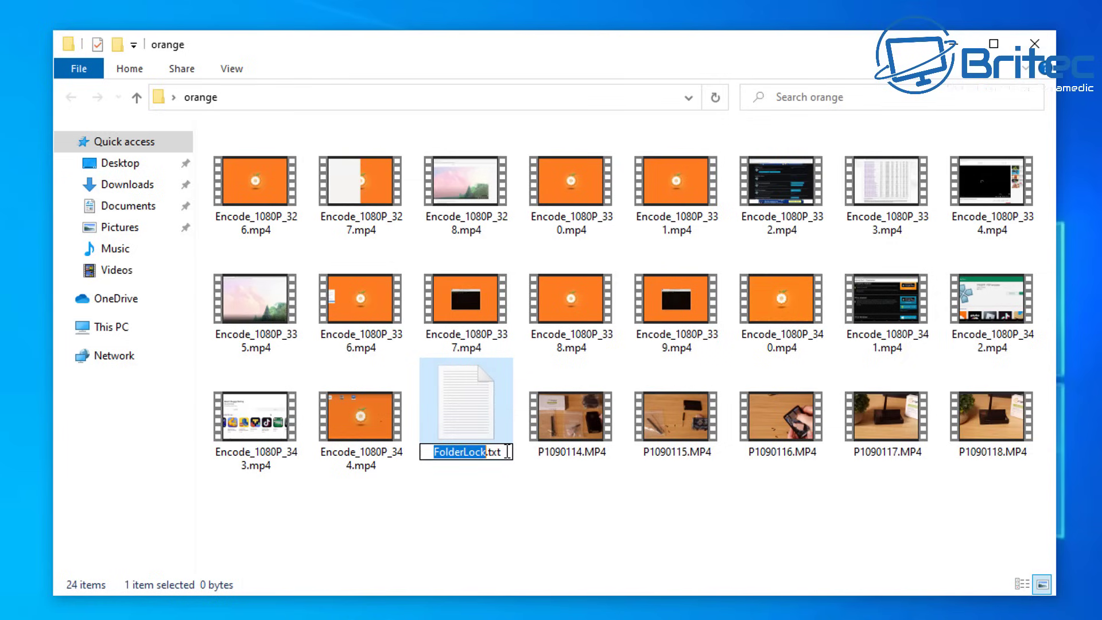
left_click_drag(503, 452, 491, 457)
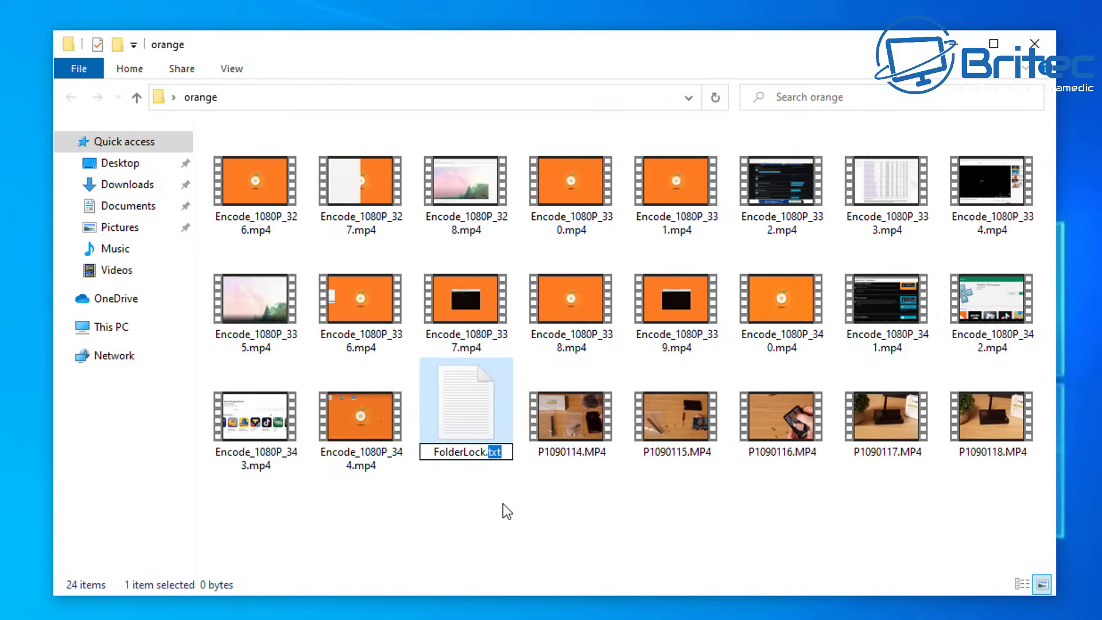
type("bat")
left_click(490, 505)
left_click(626, 323)
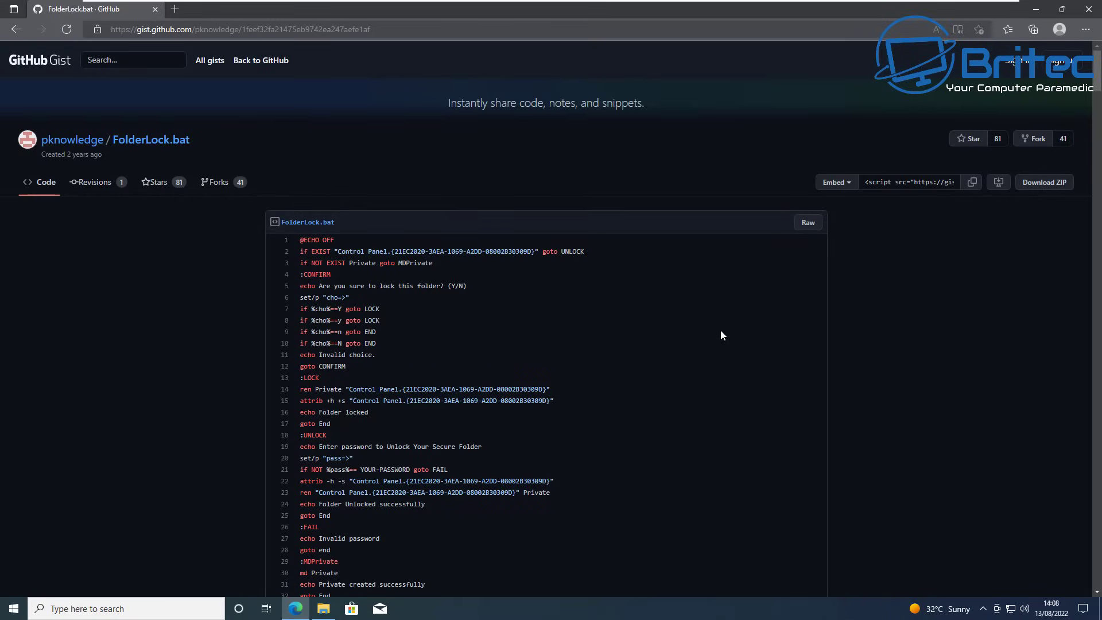
Step: Copy the entire FolderLock.bat script from the GitHub Gist page
scroll(720, 331, "down", 4)
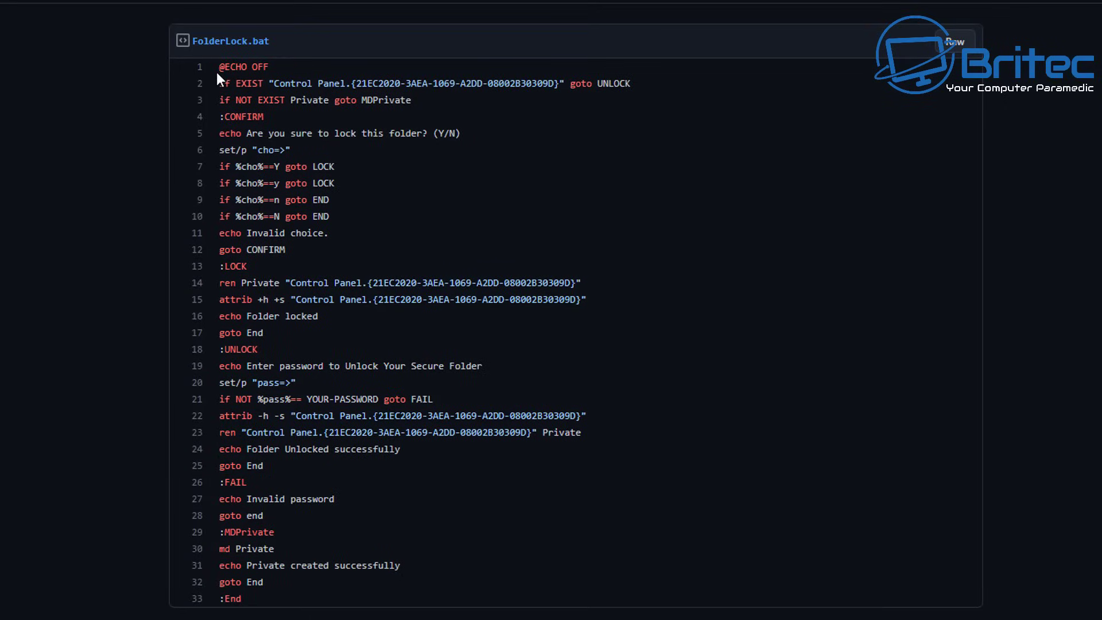
left_click_drag(220, 67, 401, 596)
key("ctrl+c")
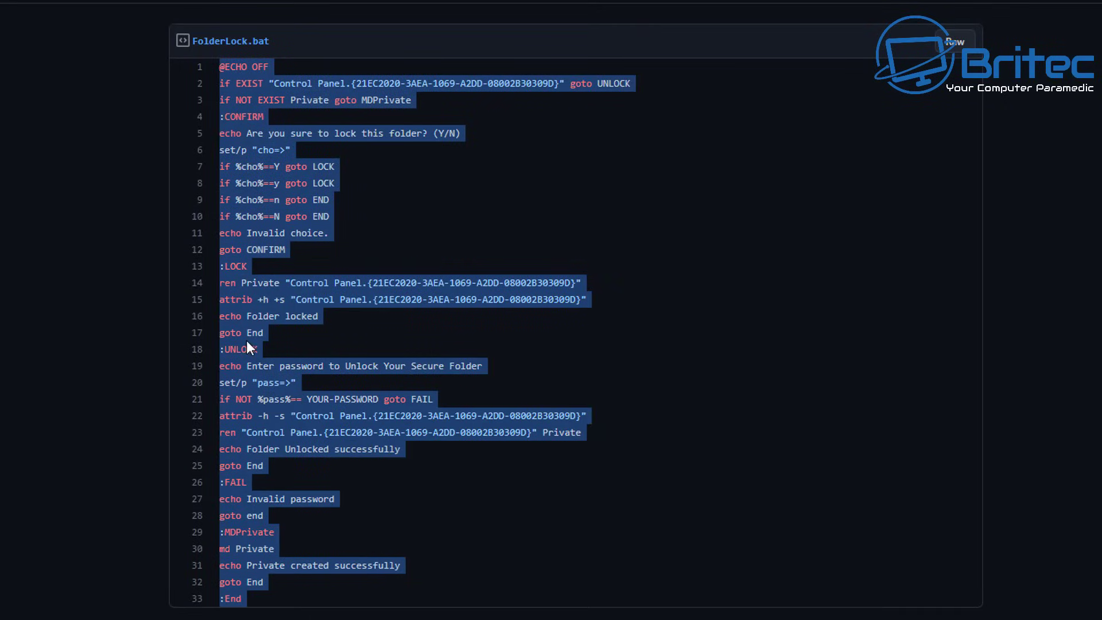
right_click(248, 343)
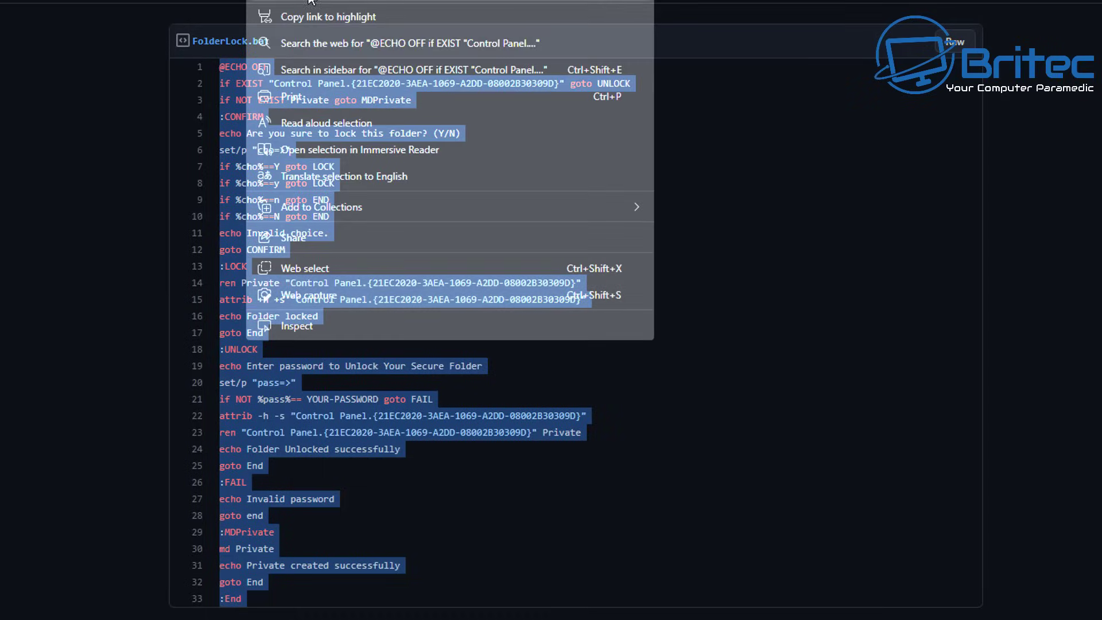
left_click(310, 1)
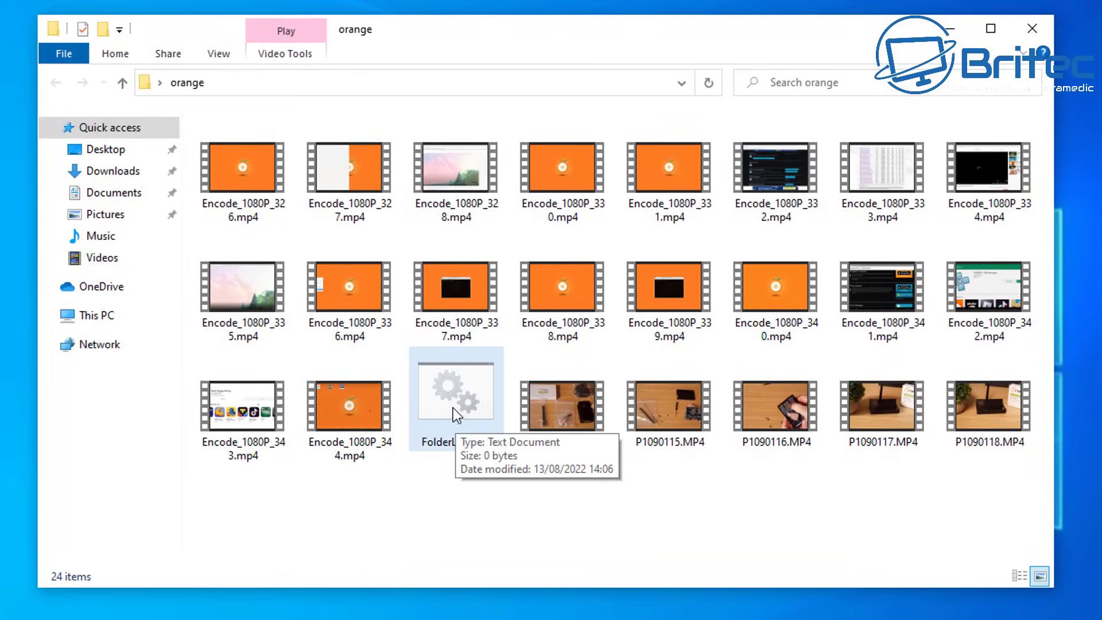
Step: Open FolderLock.bat in Notepad and paste in the copied lock script
right_click(455, 391)
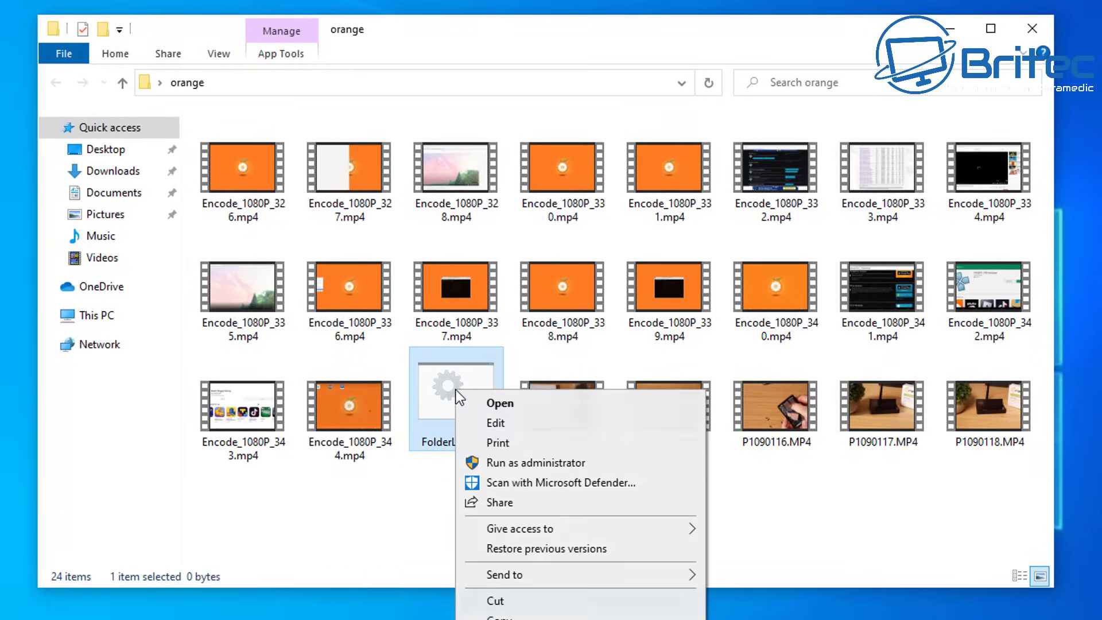
left_click(501, 426)
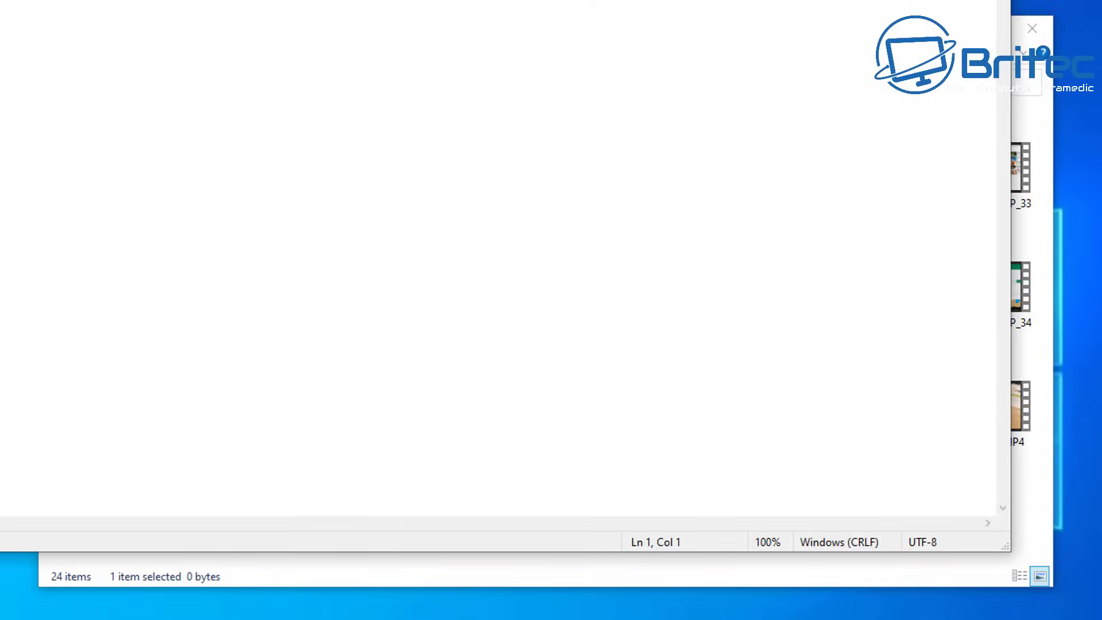
right_click(119, 105)
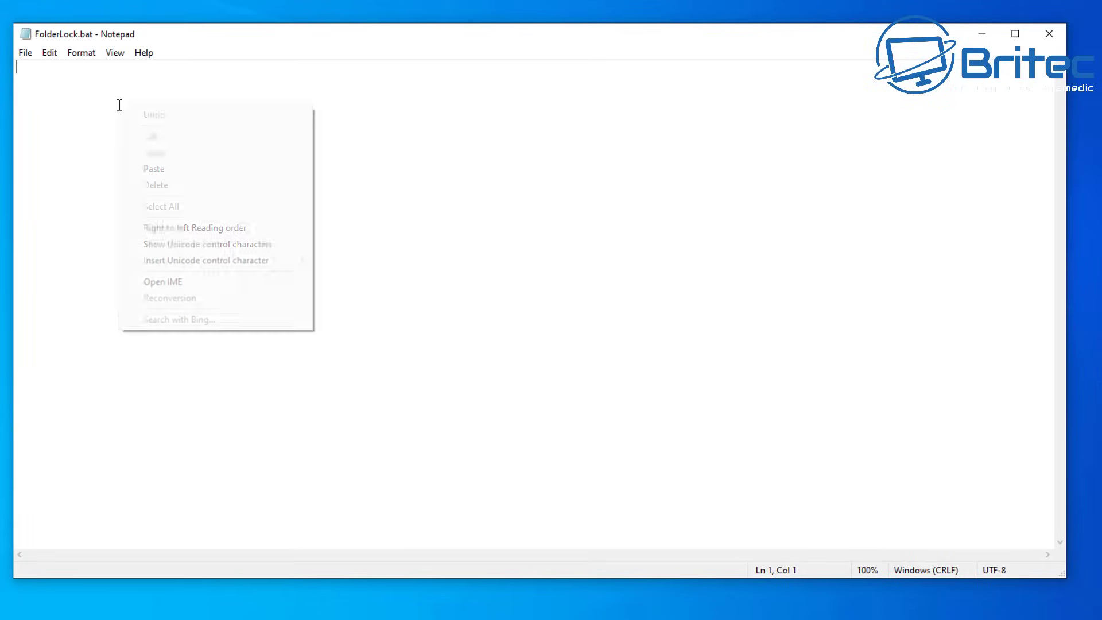
left_click(154, 169)
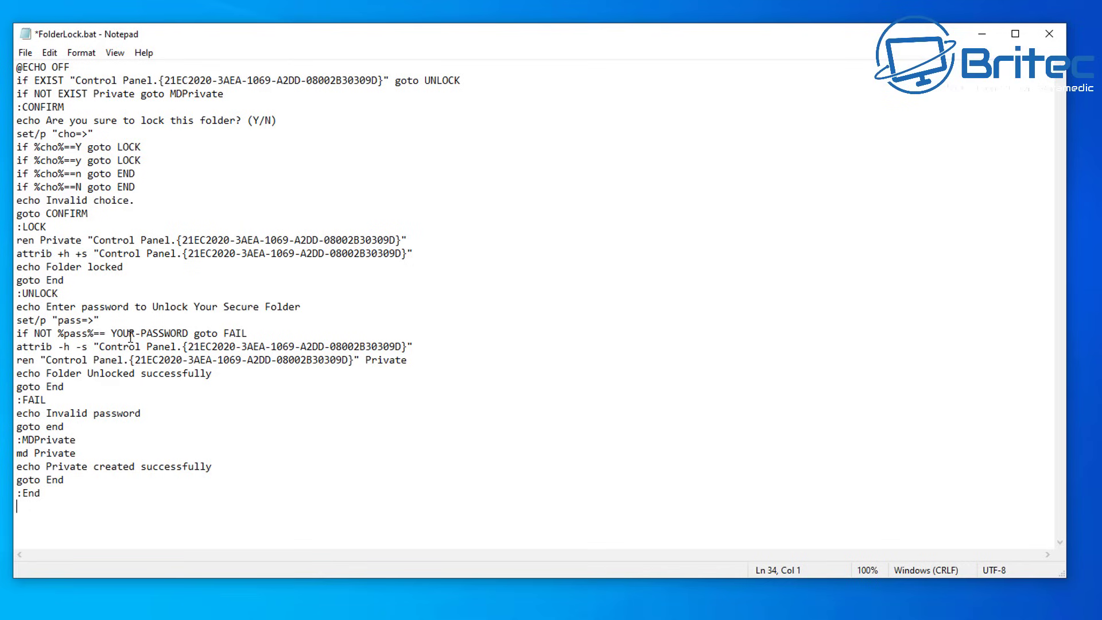
Step: Replace the YOUR-PASSWORD placeholder with a custom unlock password and save the script
left_click_drag(187, 333, 111, 333)
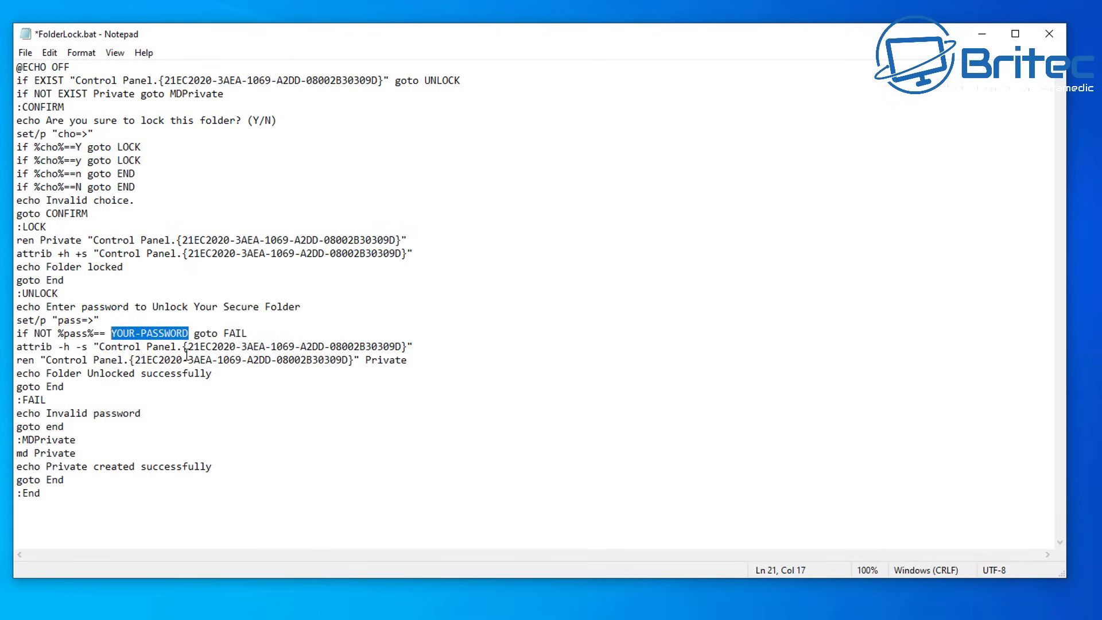
left_click(190, 333)
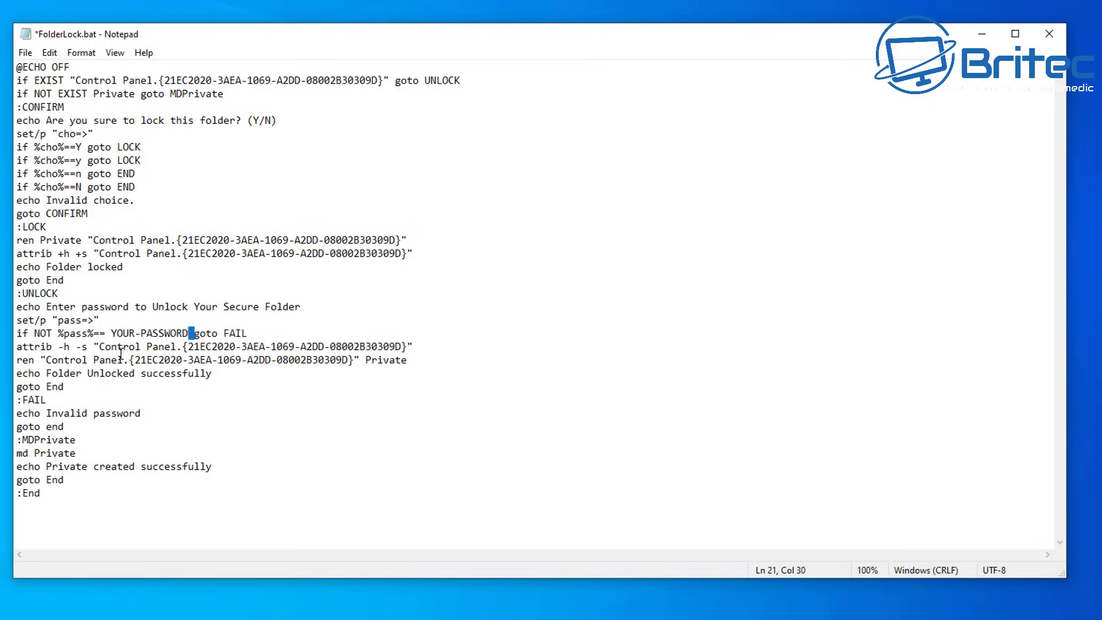
left_click(112, 334)
key("ctrl+plus")
key("ctrl+plus")
left_click(255, 84)
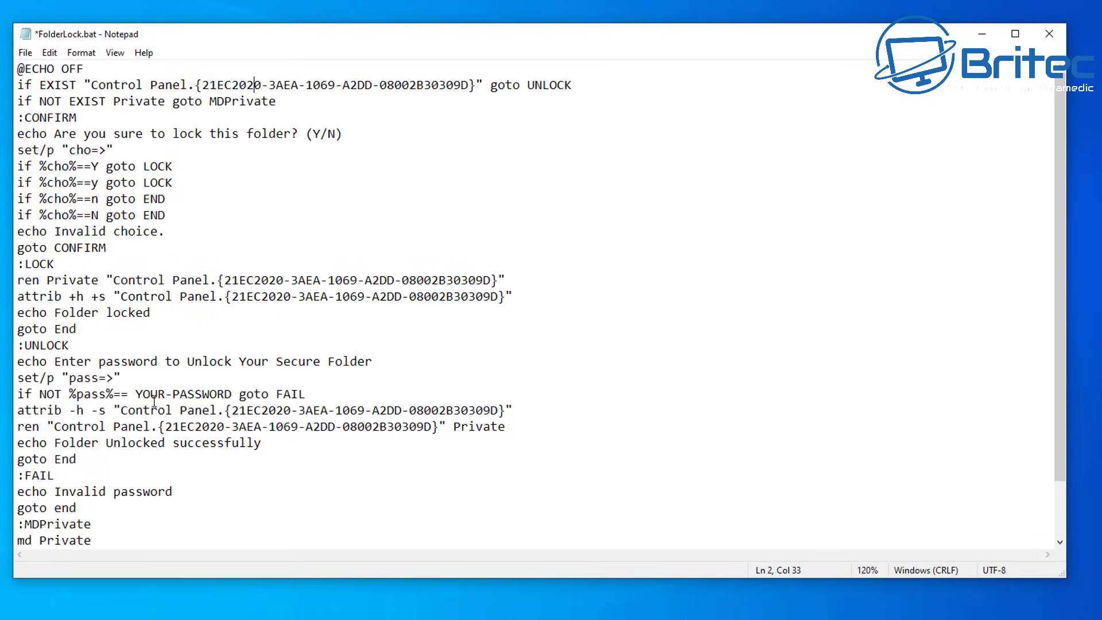
left_click_drag(136, 394, 222, 399)
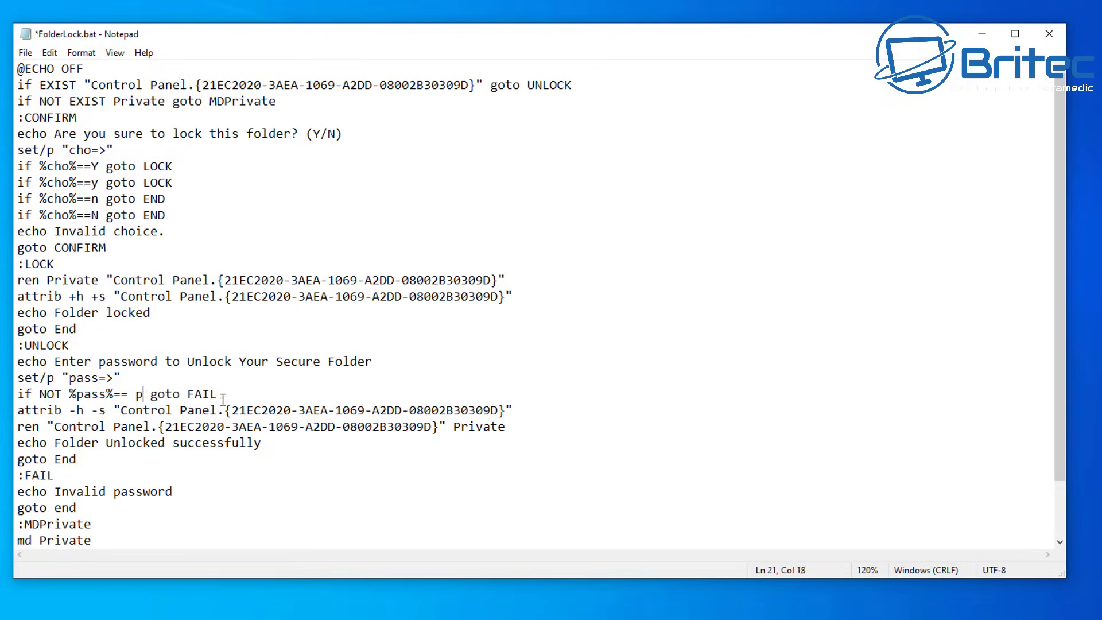
type("ssword1")
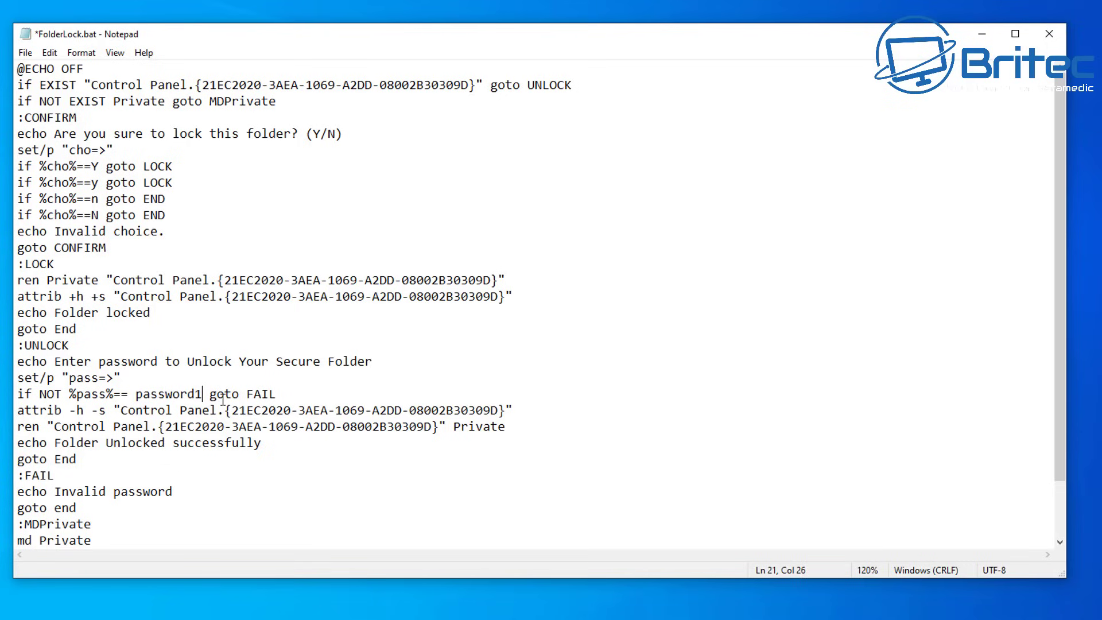
type("23")
left_click(25, 52)
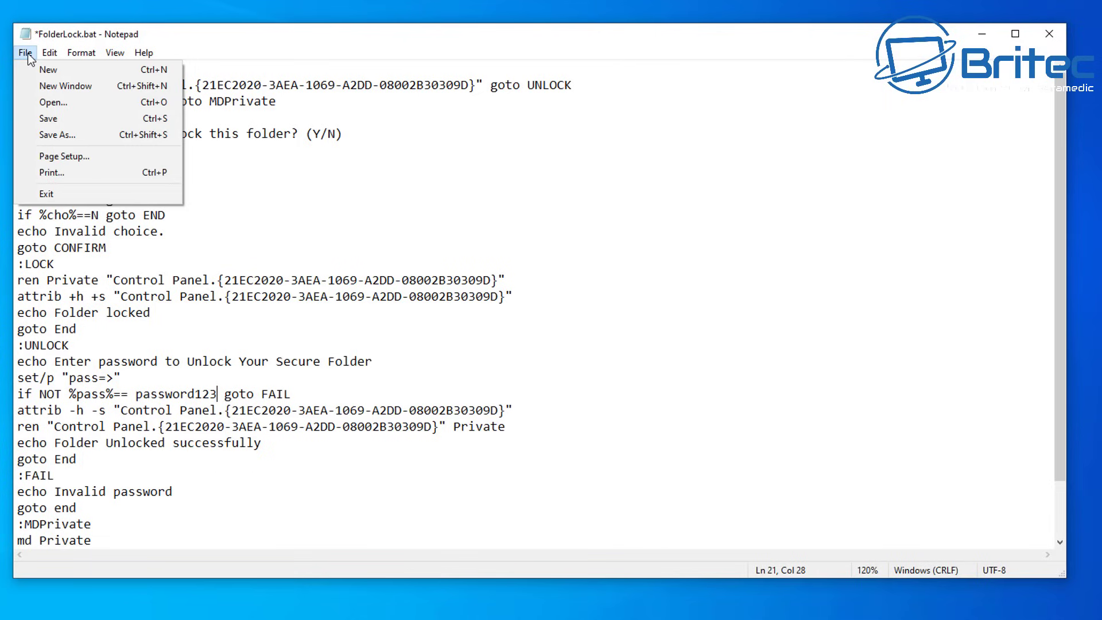
left_click(49, 116)
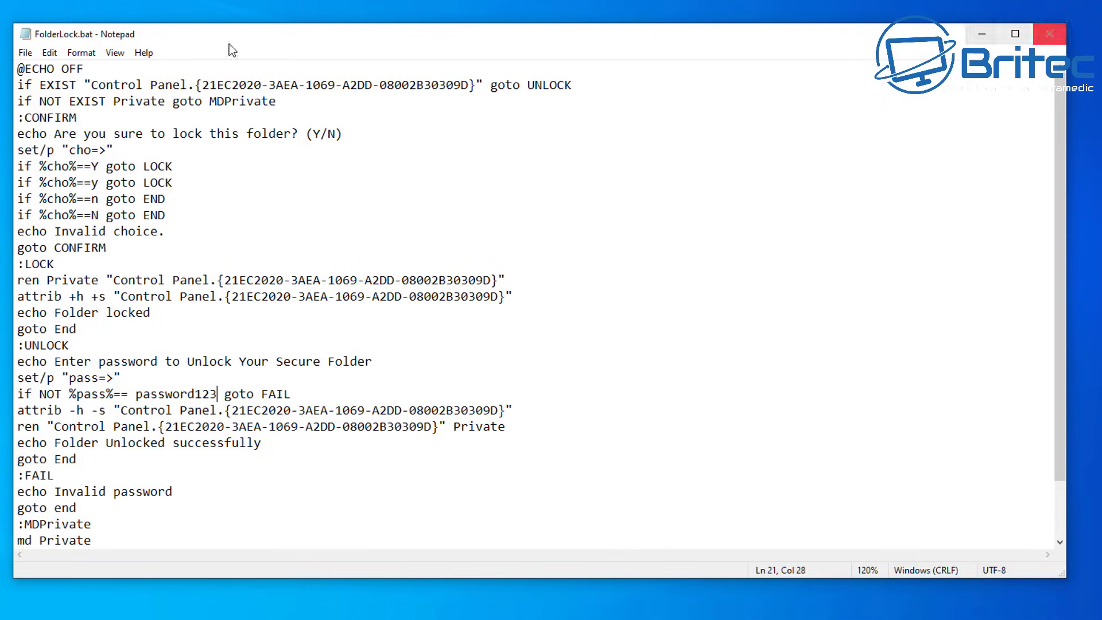
Step: Close Notepad and run FolderLock.bat to create the Private folder
left_click(1049, 34)
left_click(548, 494)
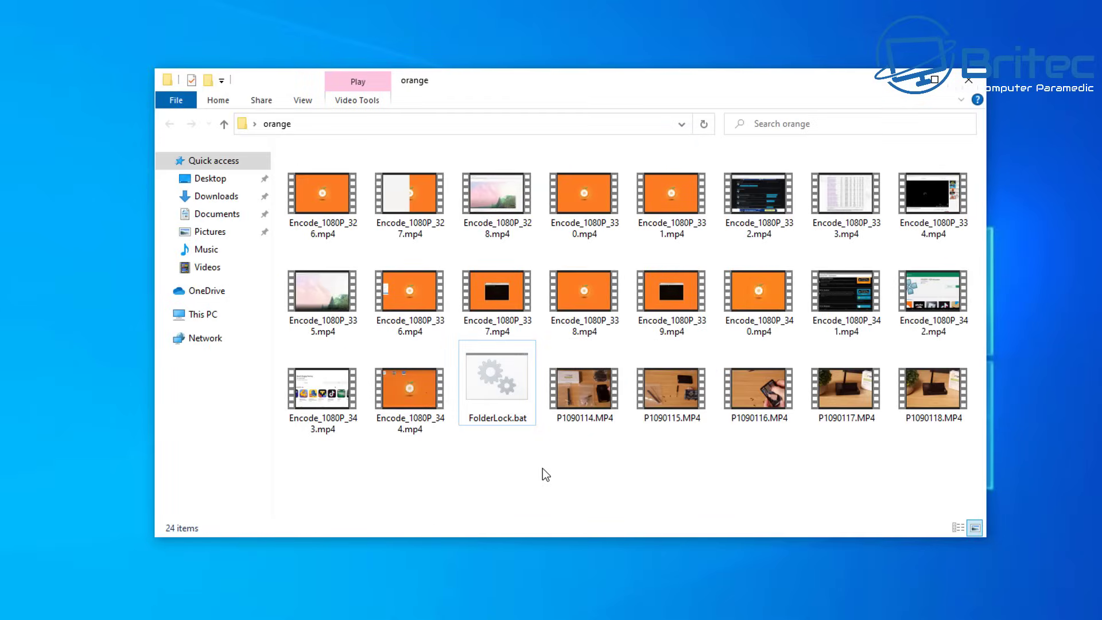
mouse_move(496, 387)
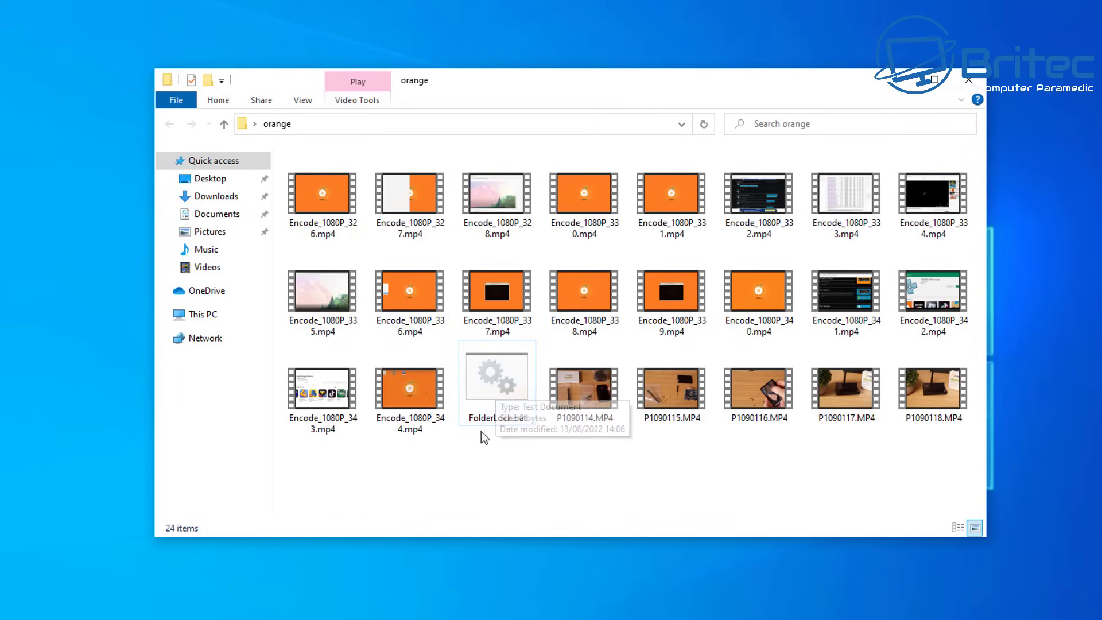
left_click(492, 395)
double_click(492, 396)
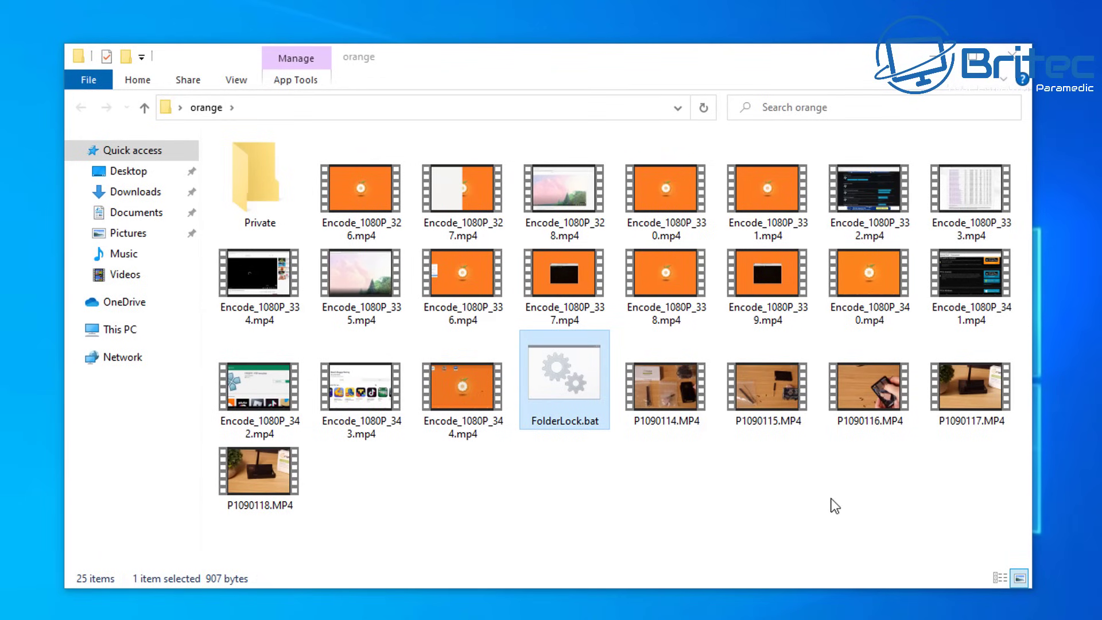
Step: Move all 23 videos into the Private folder, check inside it, then return to the orange folder
left_click_drag(1015, 475, 247, 192)
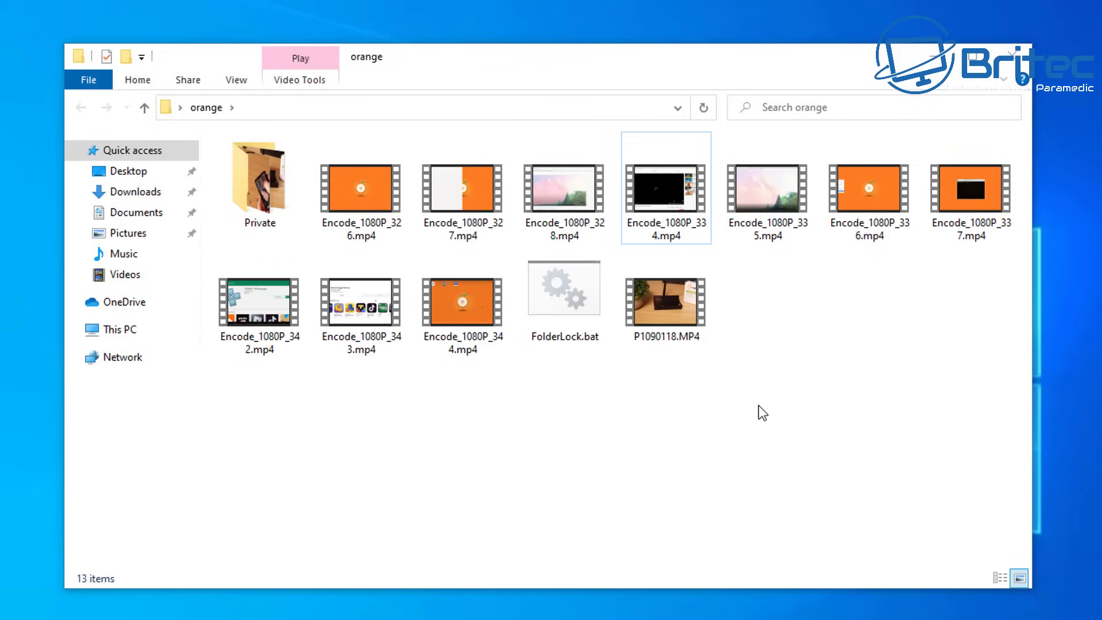
left_click_drag(1014, 399, 623, 134)
left_click_drag(669, 322, 252, 182)
left_click_drag(899, 265, 267, 202)
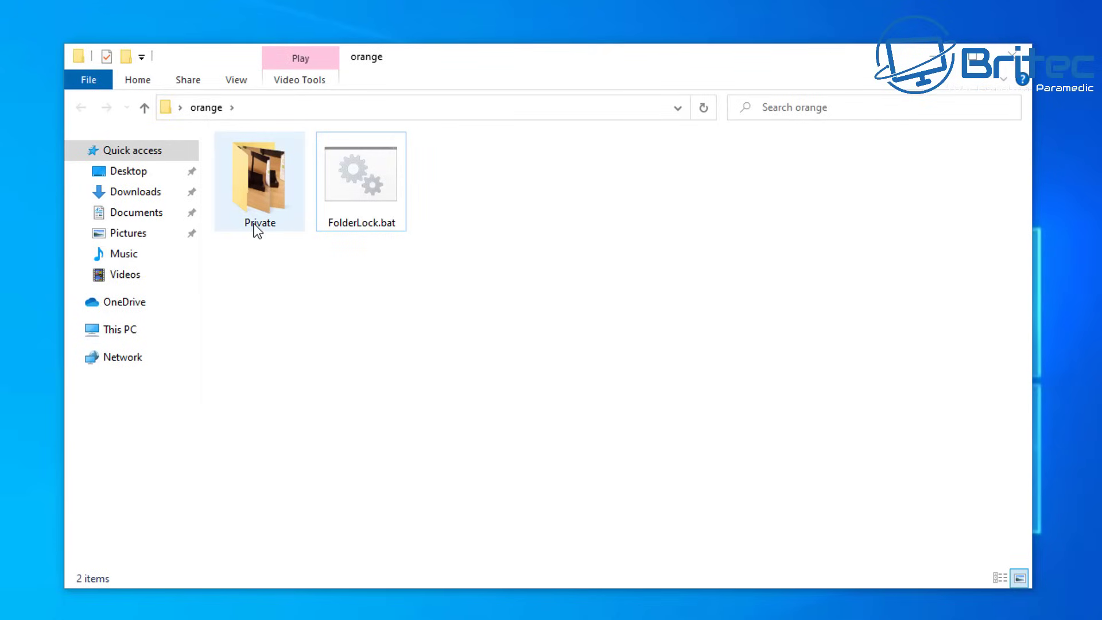
left_click(257, 196)
double_click(257, 196)
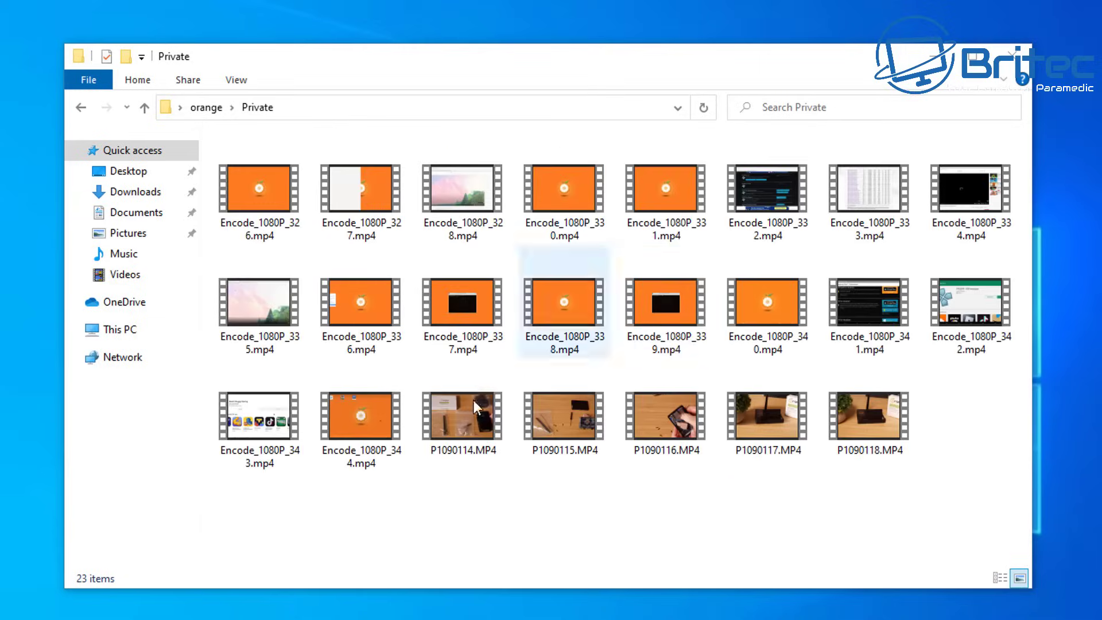
left_click(81, 108)
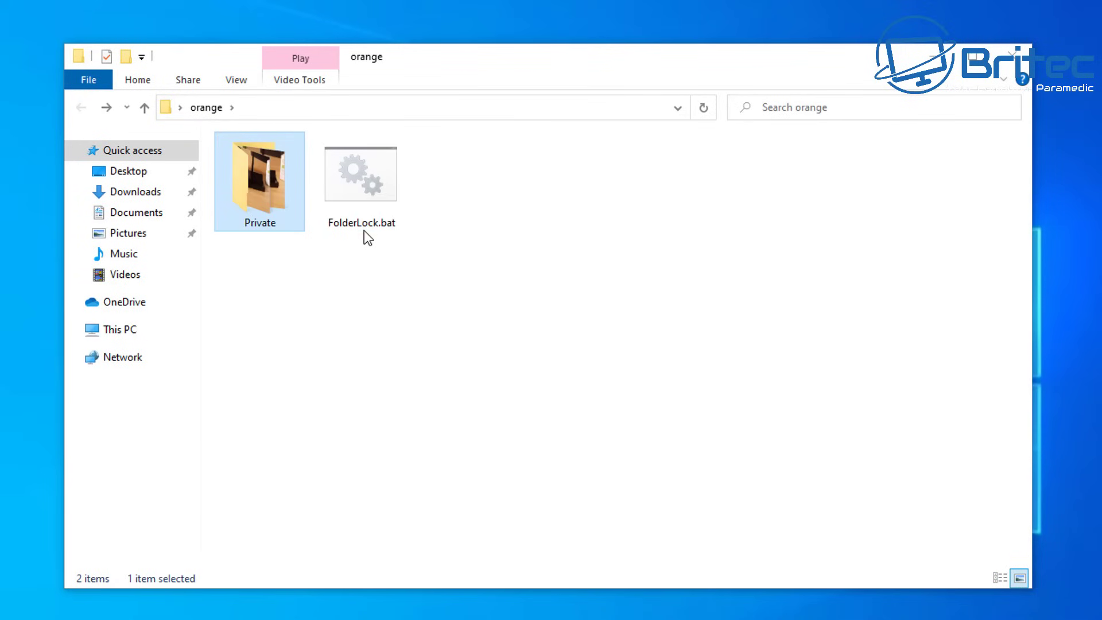
Step: Recheck the Private folder, then answer Y at the lock prompt to lock and hide it
double_click(253, 195)
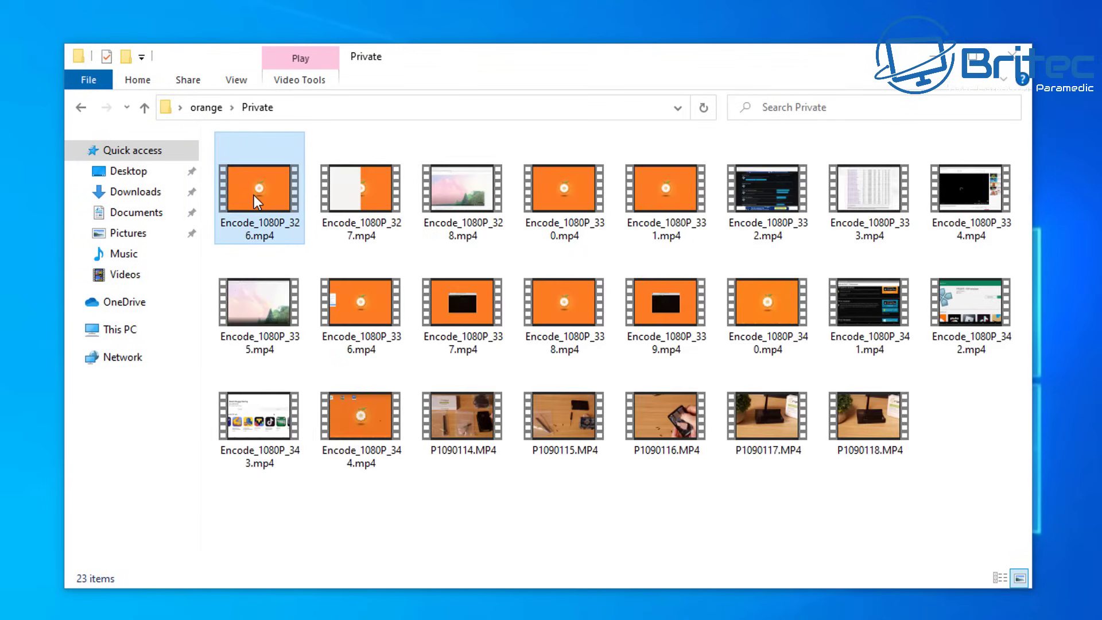
left_click(259, 244)
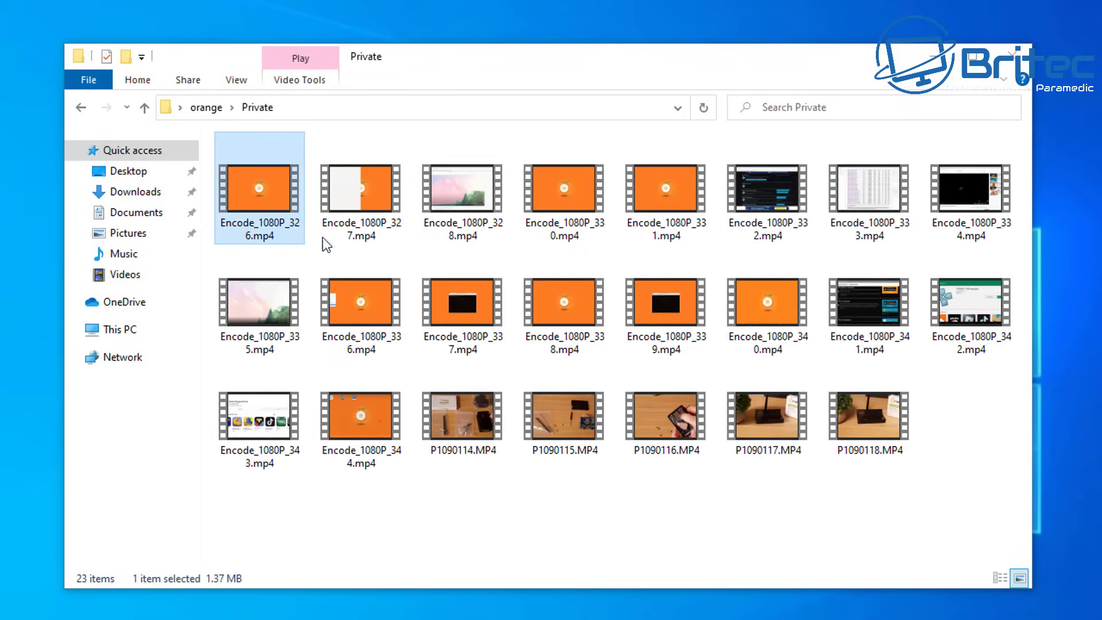
left_click(81, 108)
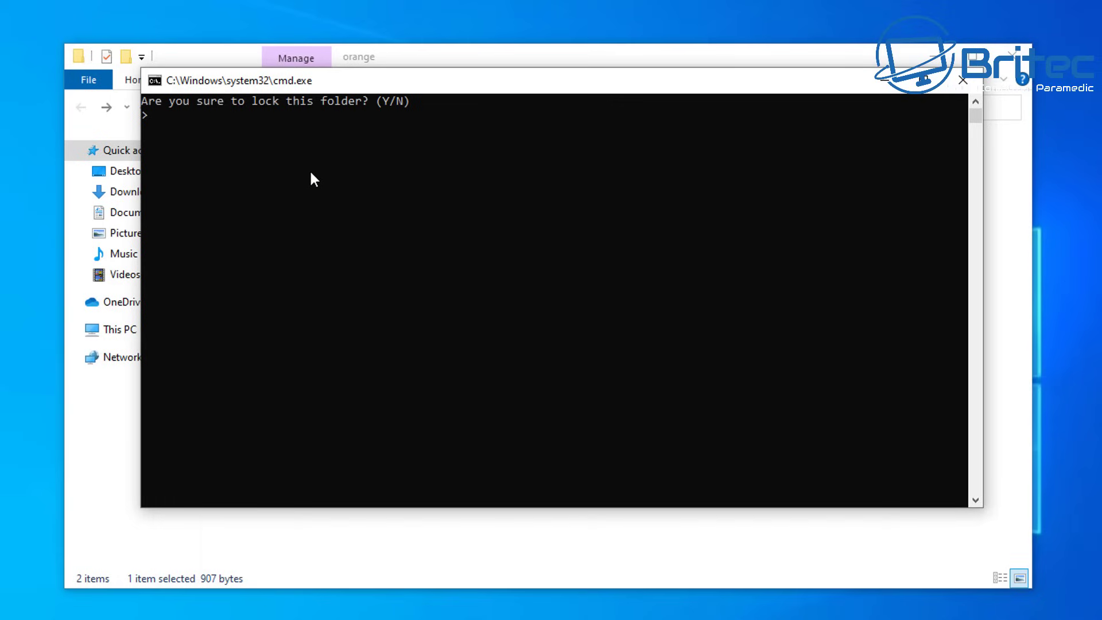
type("Y")
key("Return")
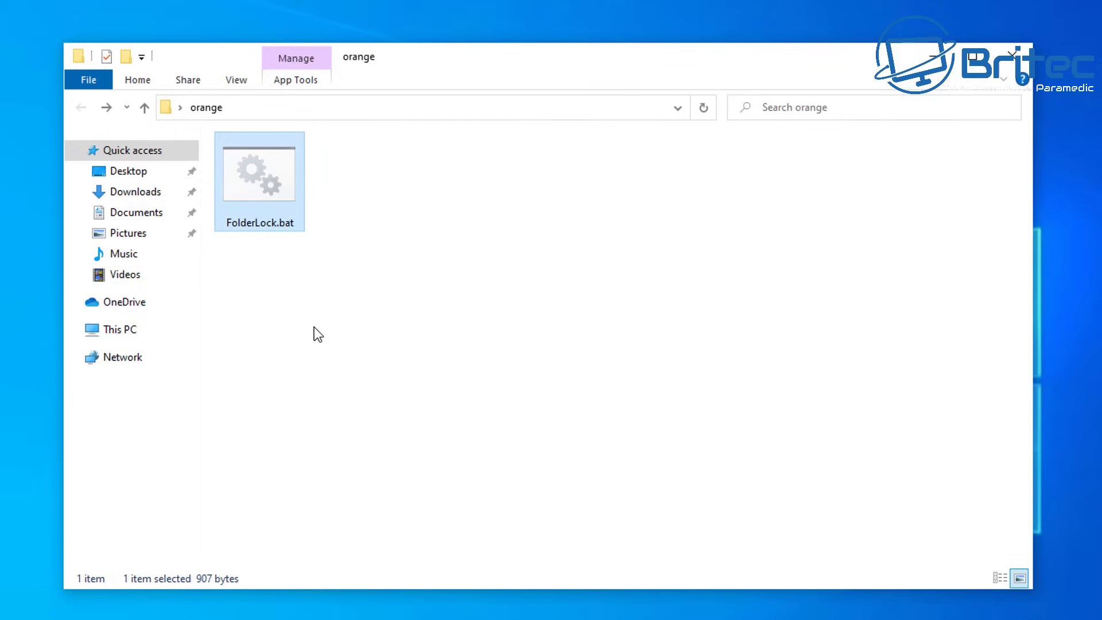
Step: Enable 'Show hidden files, folders and drives' in Folder Options and apply it
left_click(235, 84)
left_click(944, 140)
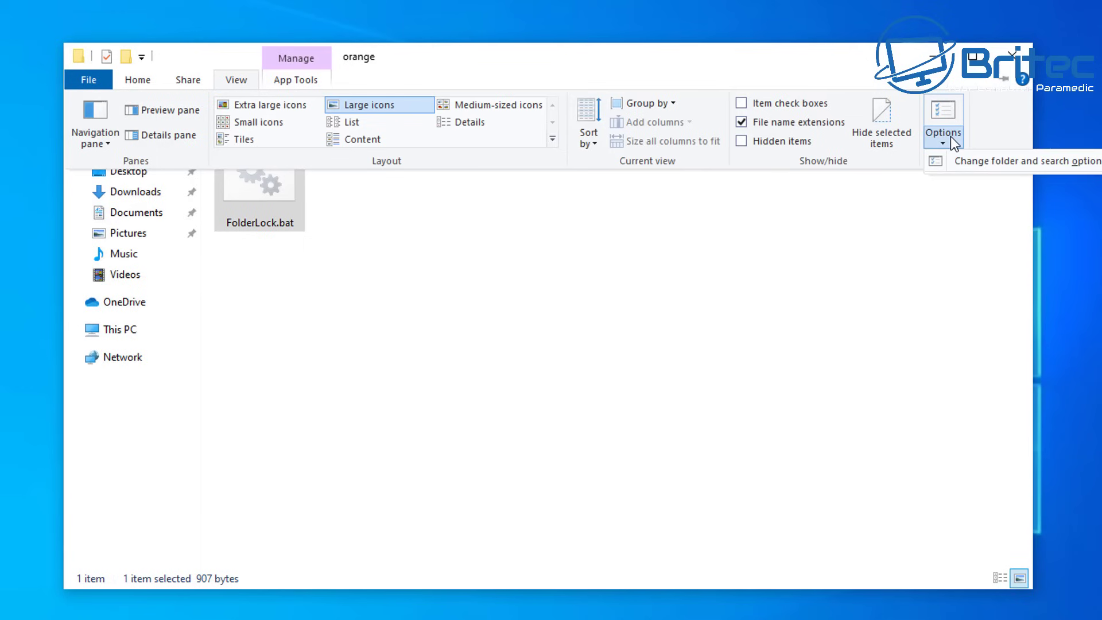
left_click(982, 164)
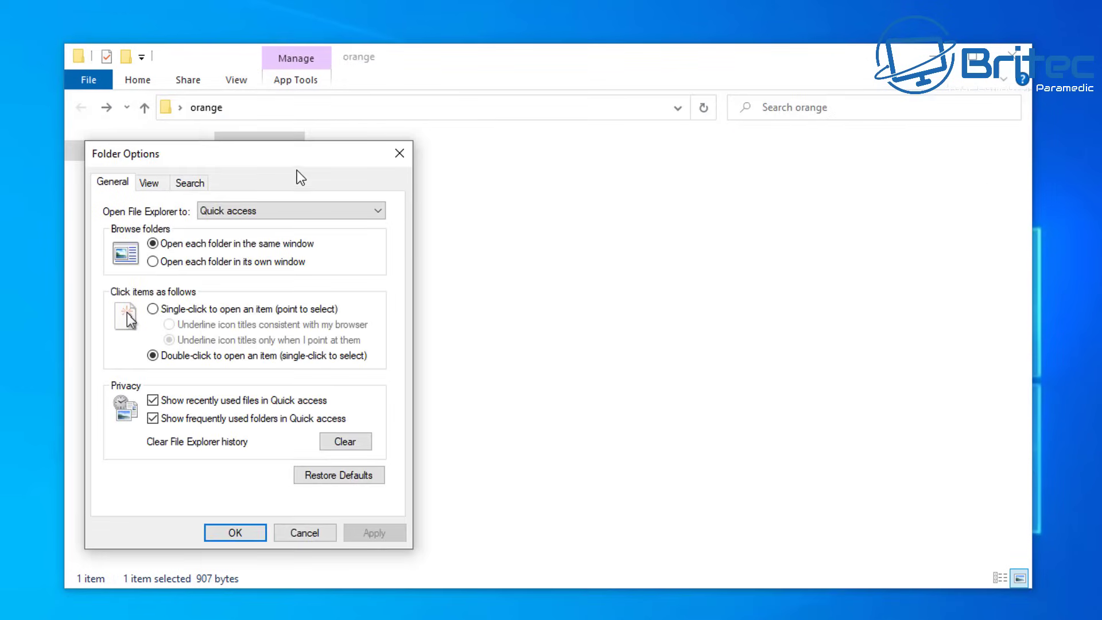
left_click_drag(293, 161, 557, 168)
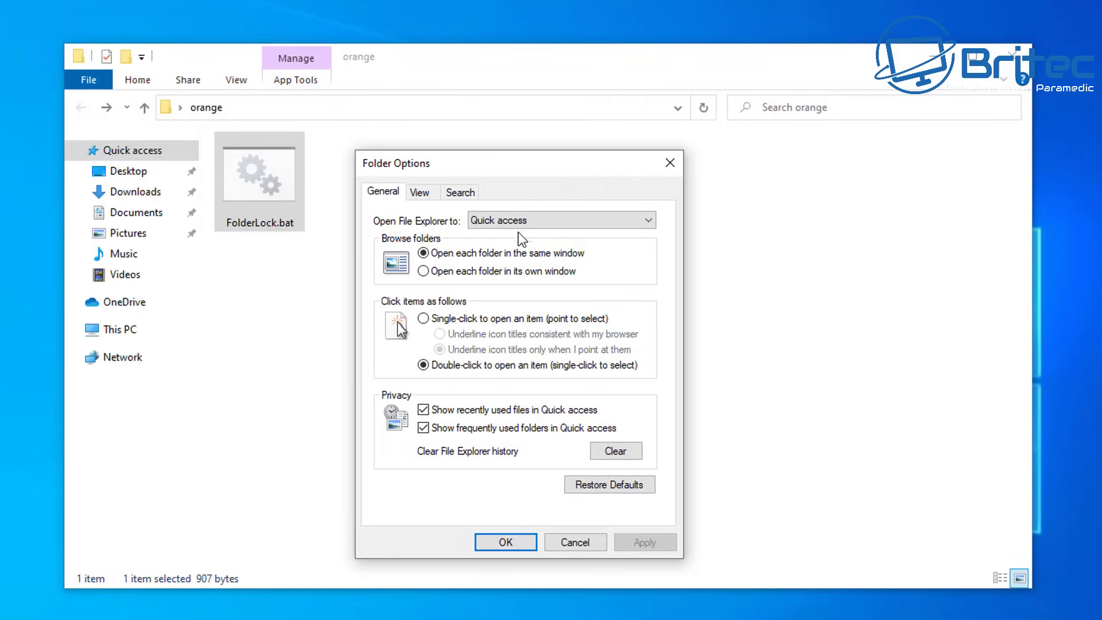
left_click(419, 192)
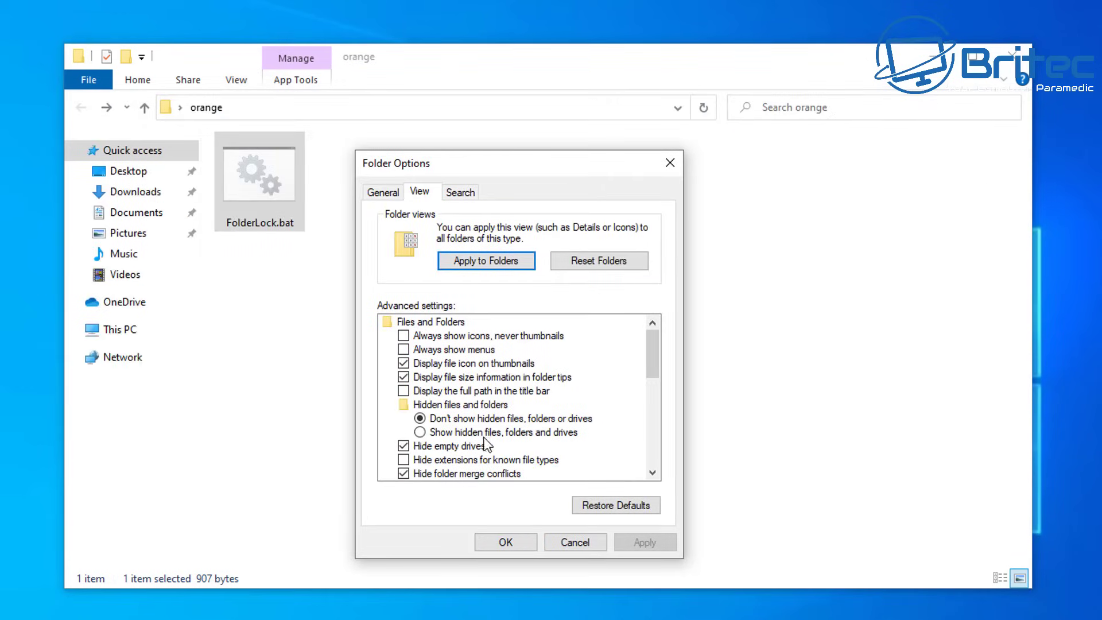
left_click(424, 436)
left_click(646, 543)
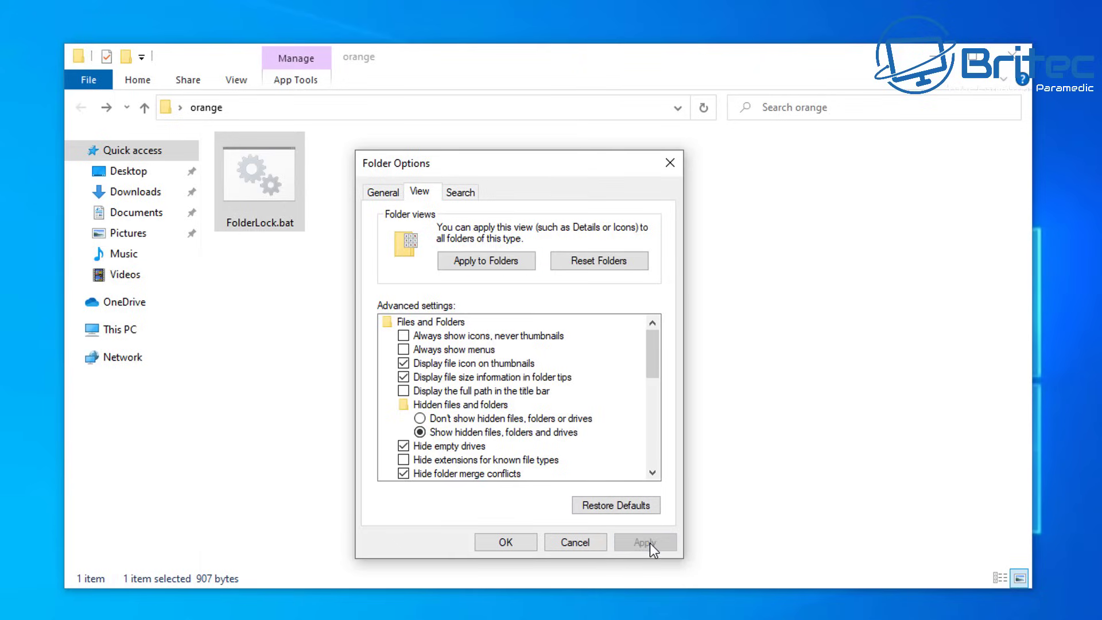
left_click(485, 542)
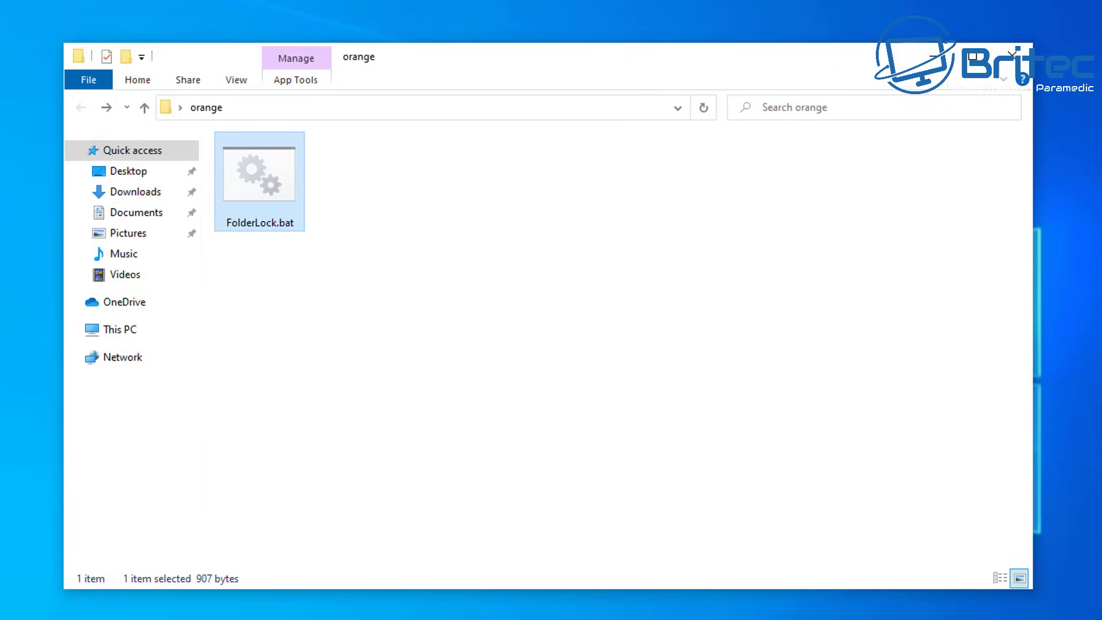
Step: Minimize the window and reopen the orange folder from the desktop
left_click(643, 388)
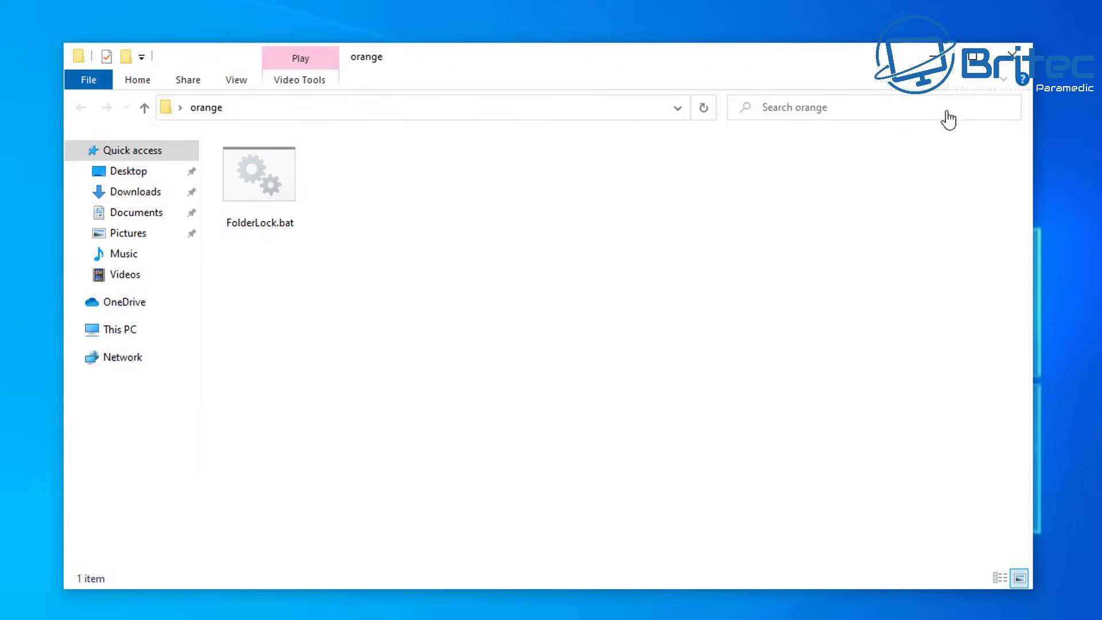
left_click(934, 57)
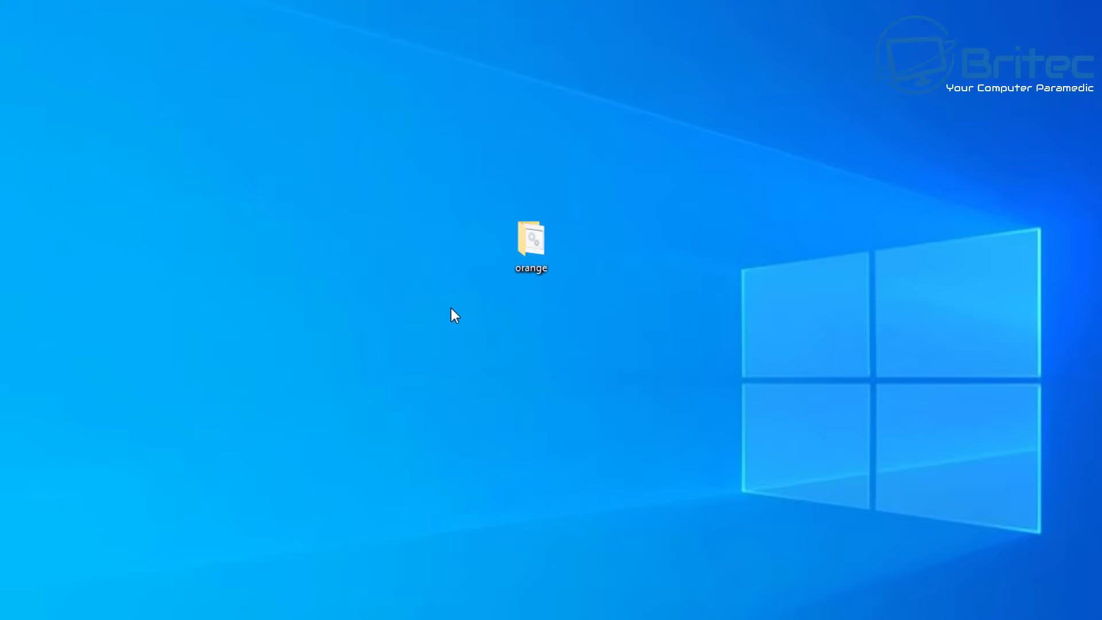
double_click(537, 261)
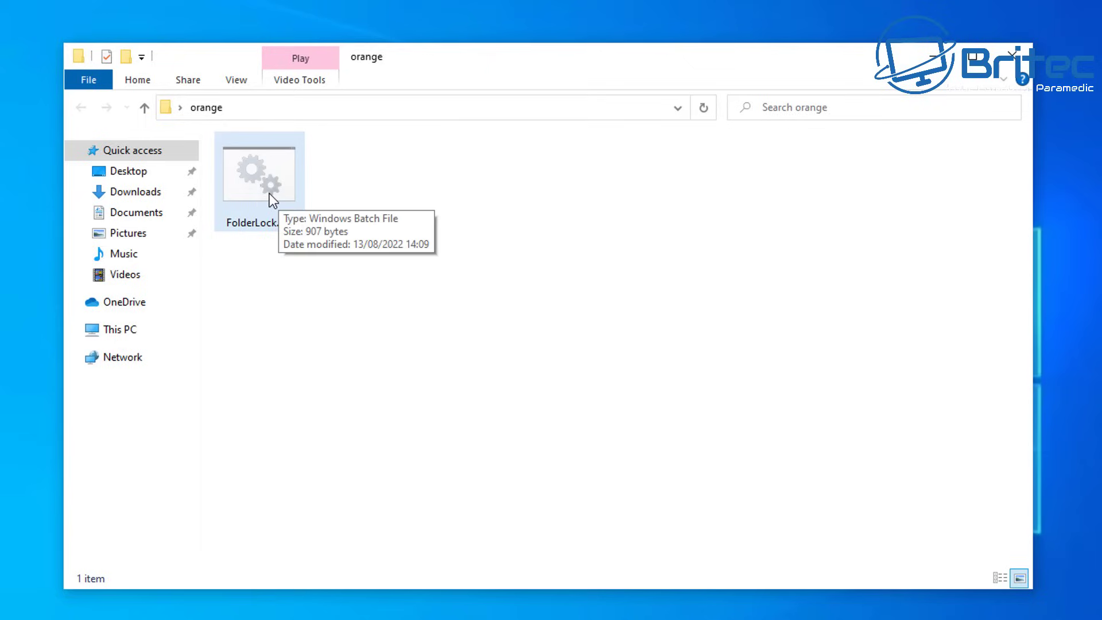
left_click(307, 357)
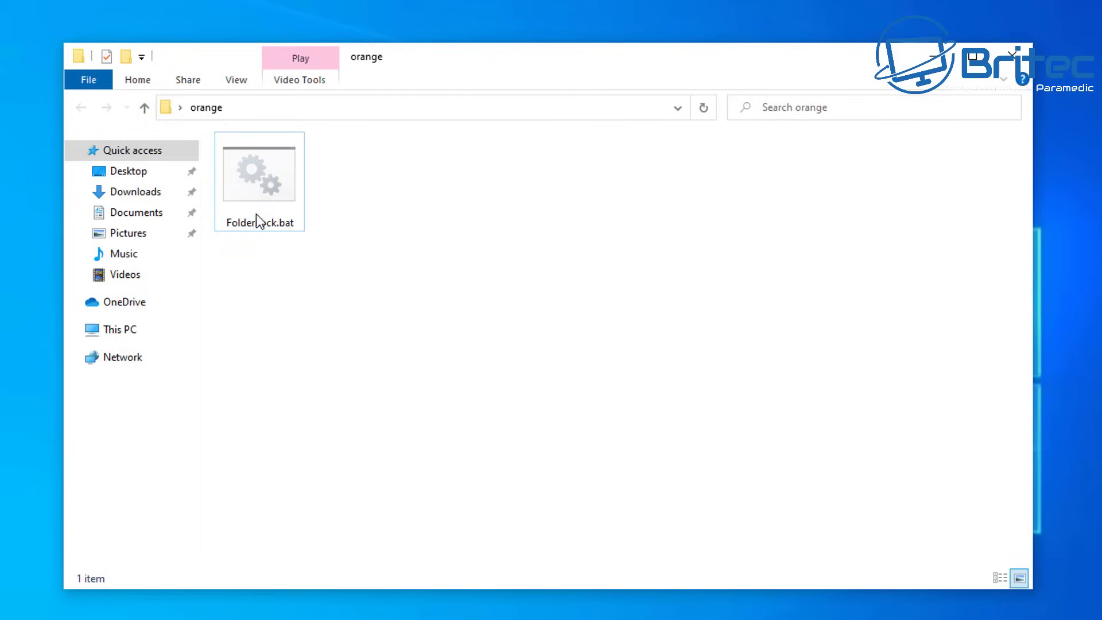
double_click(259, 190)
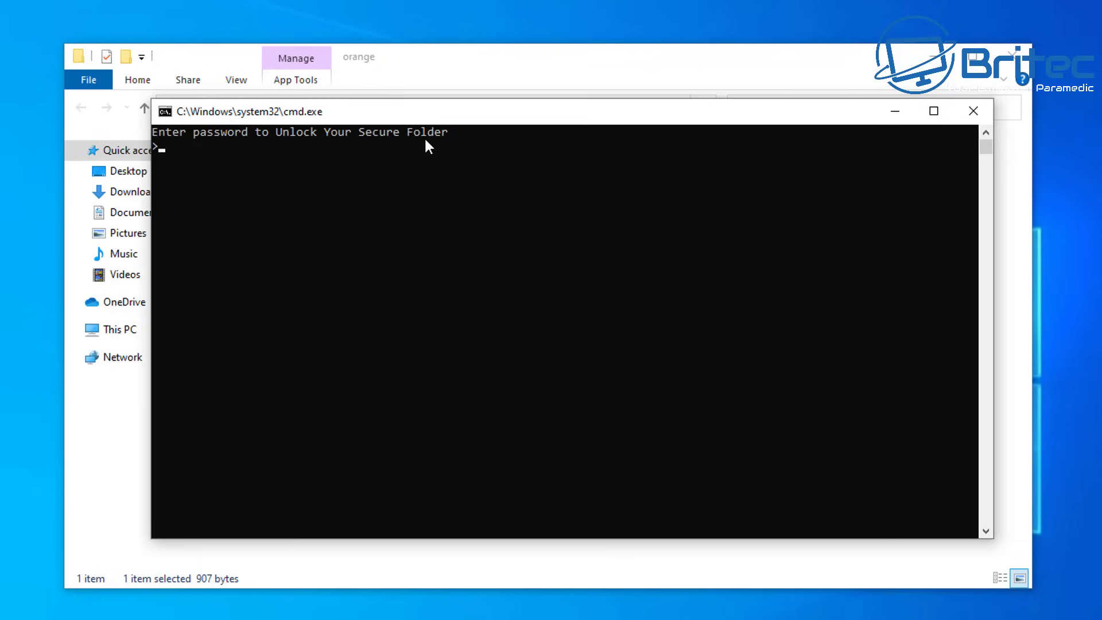
type("password123")
key("Return")
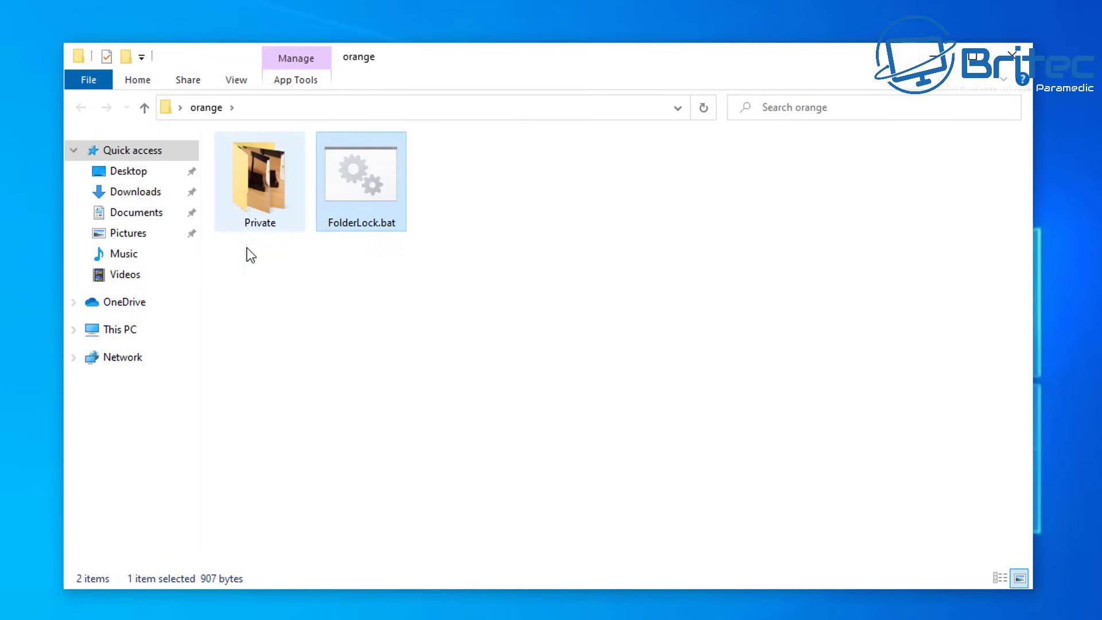
double_click(261, 200)
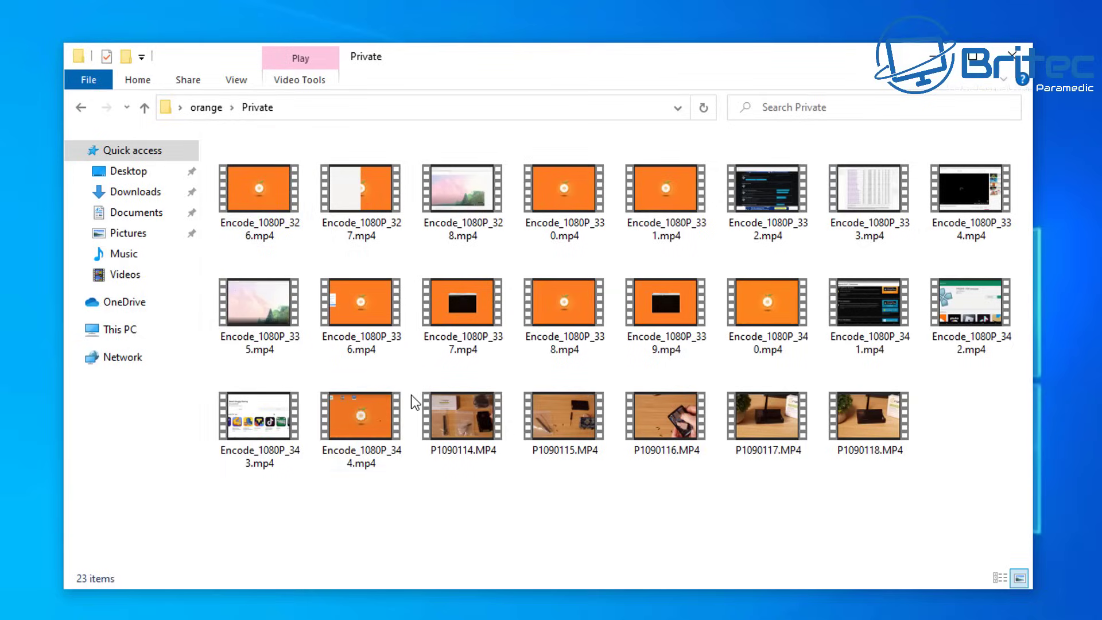
Step: Return to the orange folder and minimize its window to reveal the desktop
left_click(80, 109)
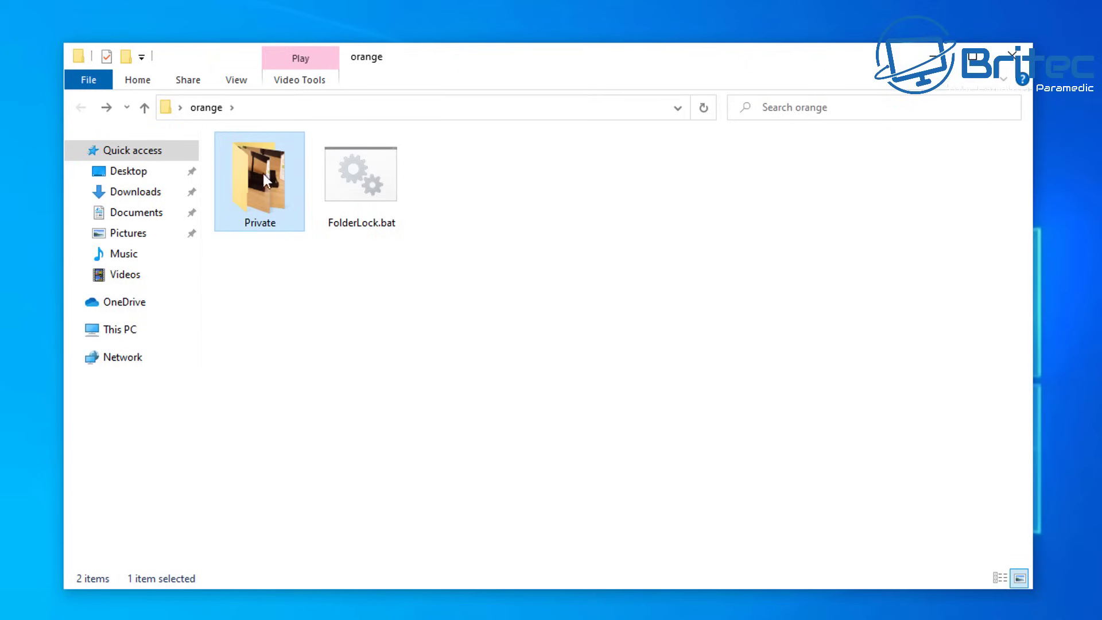
left_click(231, 514)
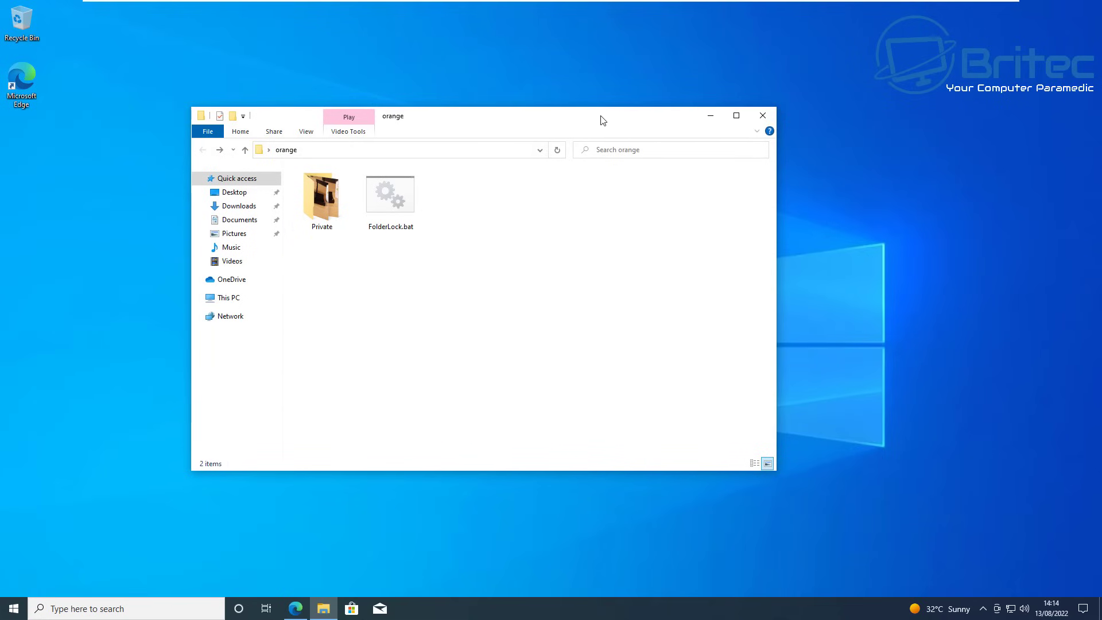
left_click_drag(597, 122, 661, 119)
left_click(774, 113)
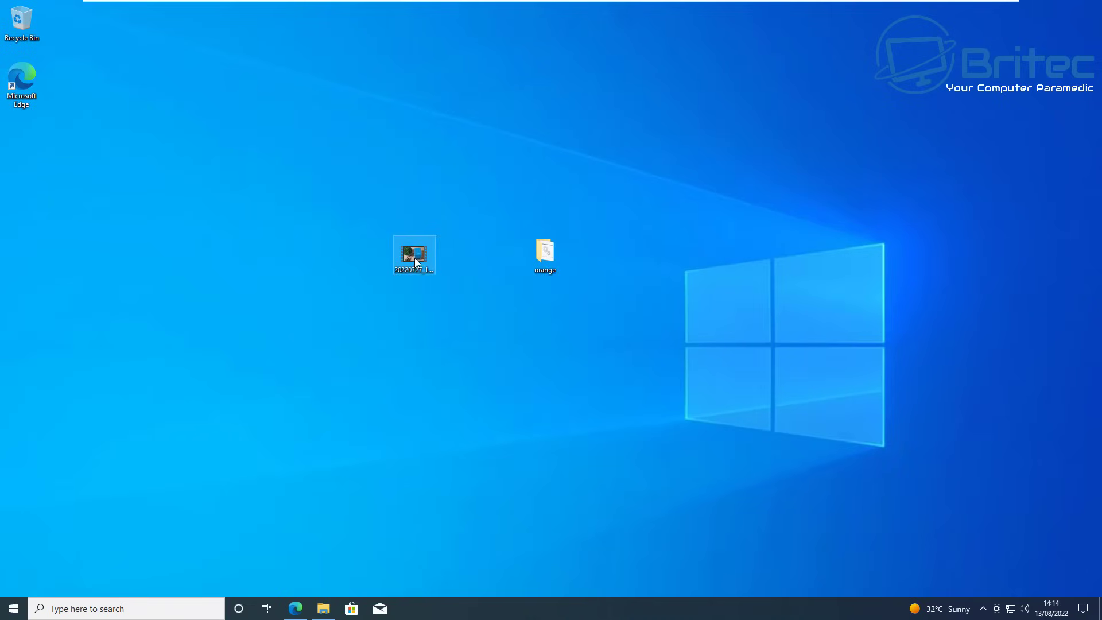
Step: Move 20220727_185221.mp4 from the desktop into orange, then into the Private folder
left_click_drag(419, 261, 544, 257)
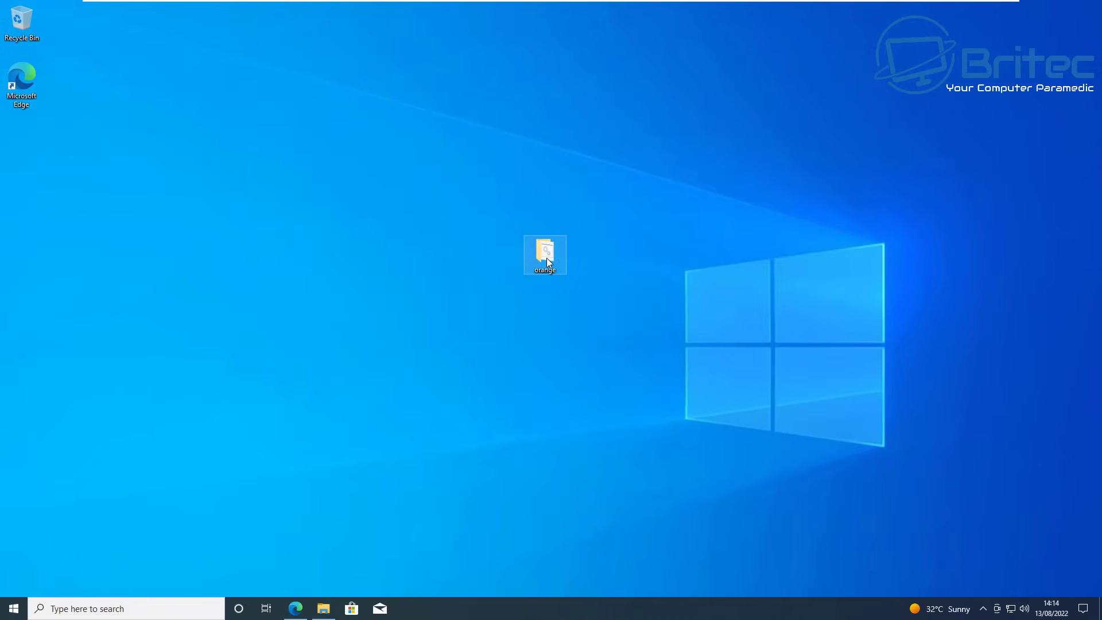
double_click(546, 257)
left_click(528, 205)
left_click_drag(519, 184, 310, 206)
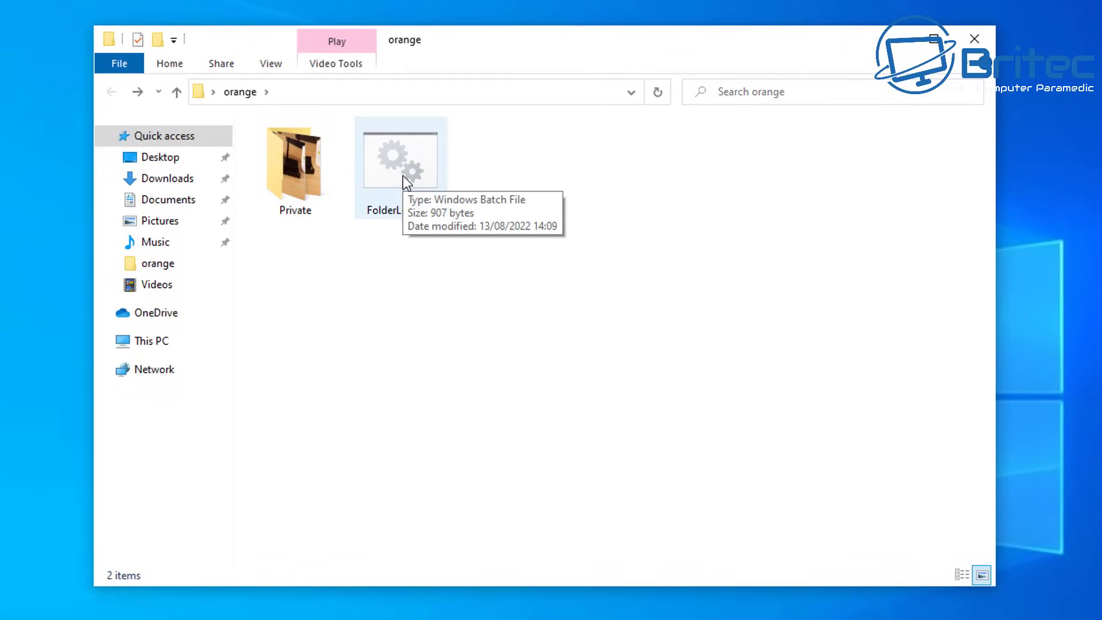
Step: Lock the Private folder by running FolderLock.bat and answering y
left_click(403, 176)
double_click(401, 175)
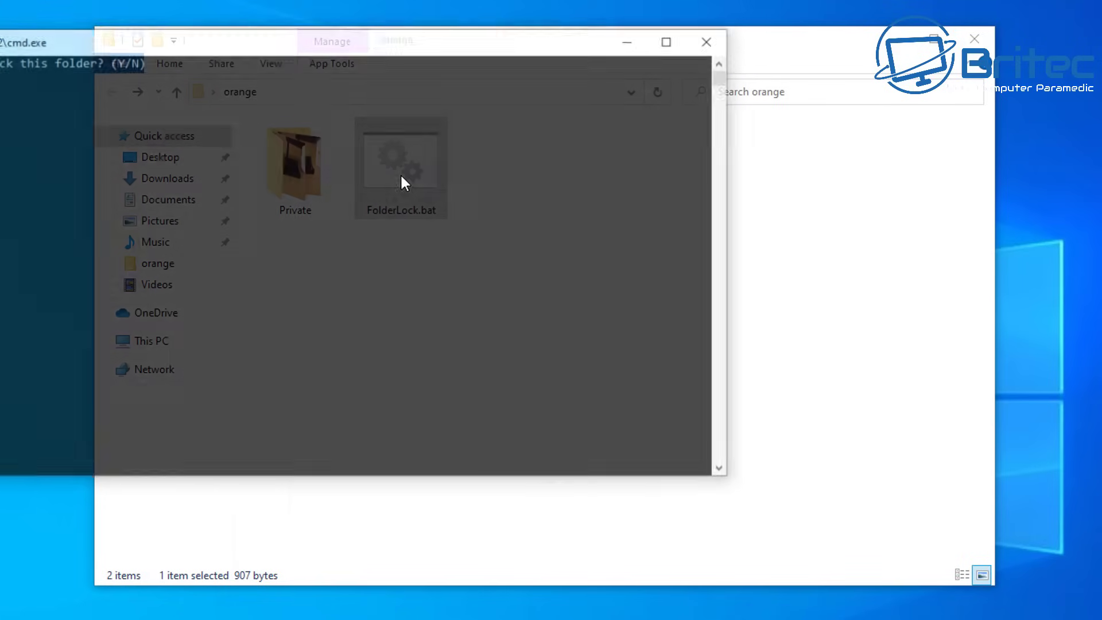
left_click_drag(220, 43, 482, 125)
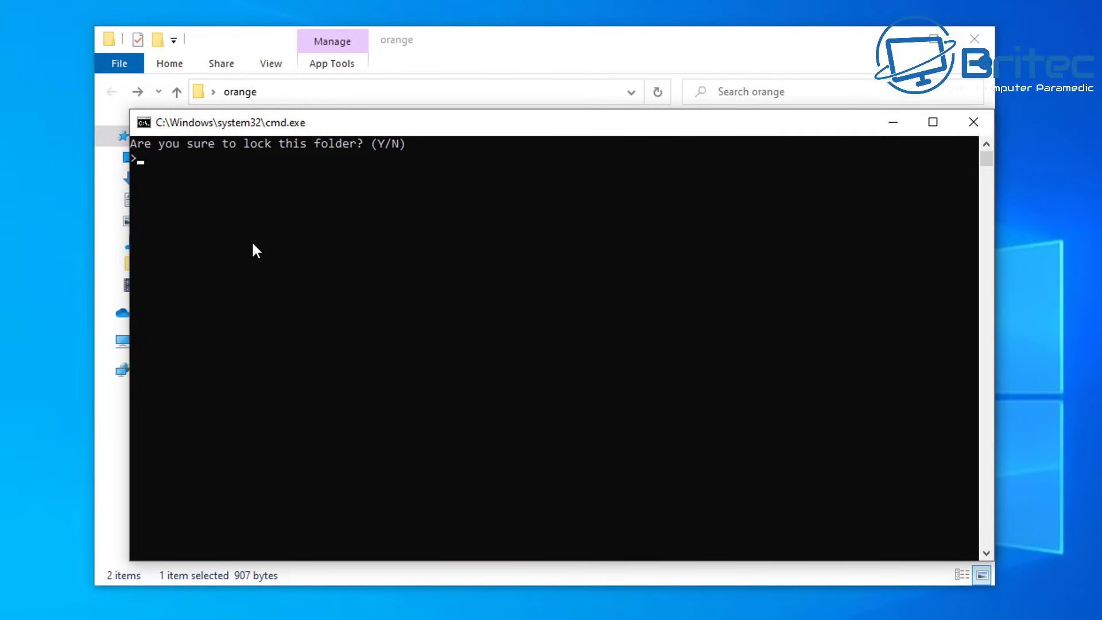
type("y")
key("Return")
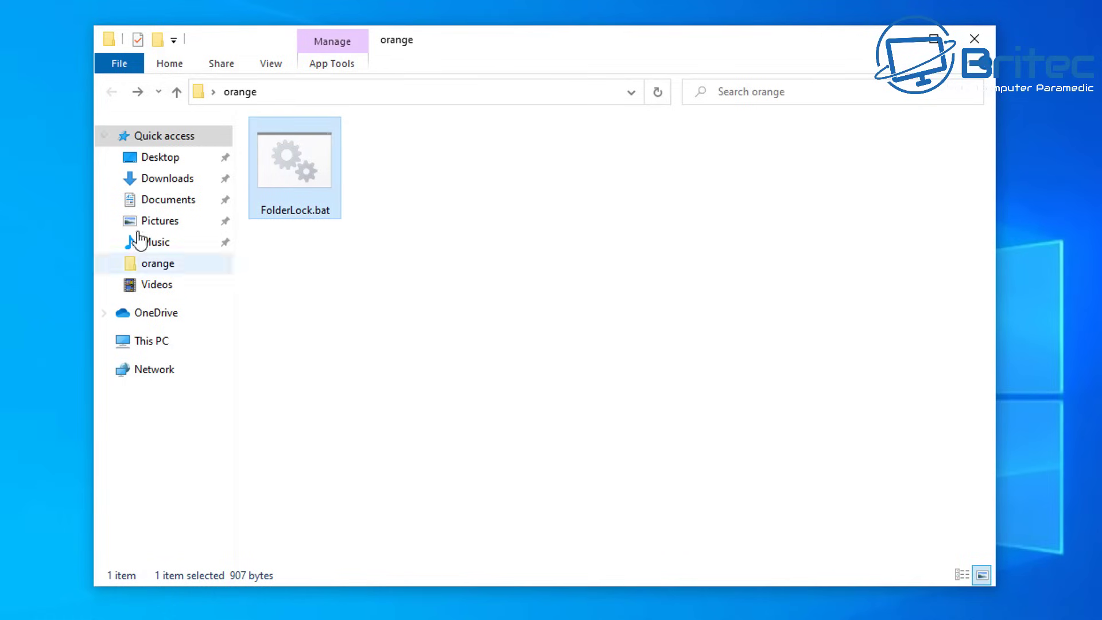
double_click(301, 180)
left_click_drag(245, 77, 457, 117)
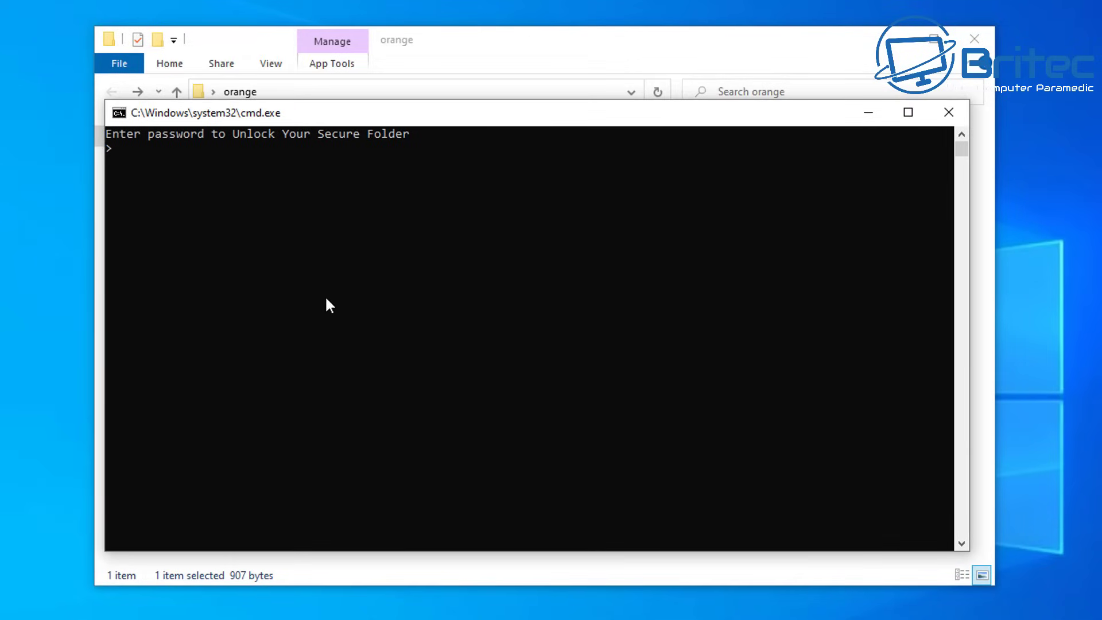
type("password123")
key("Return")
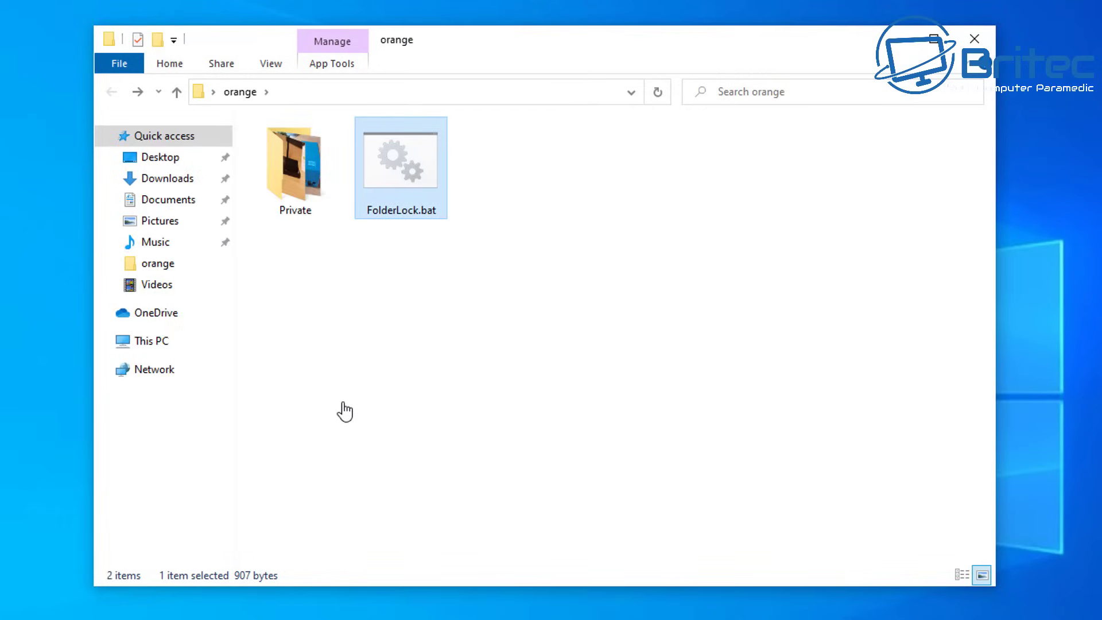
Step: Re-lock Private with FolderLock.bat, answering y, then close the orange folder window
double_click(389, 176)
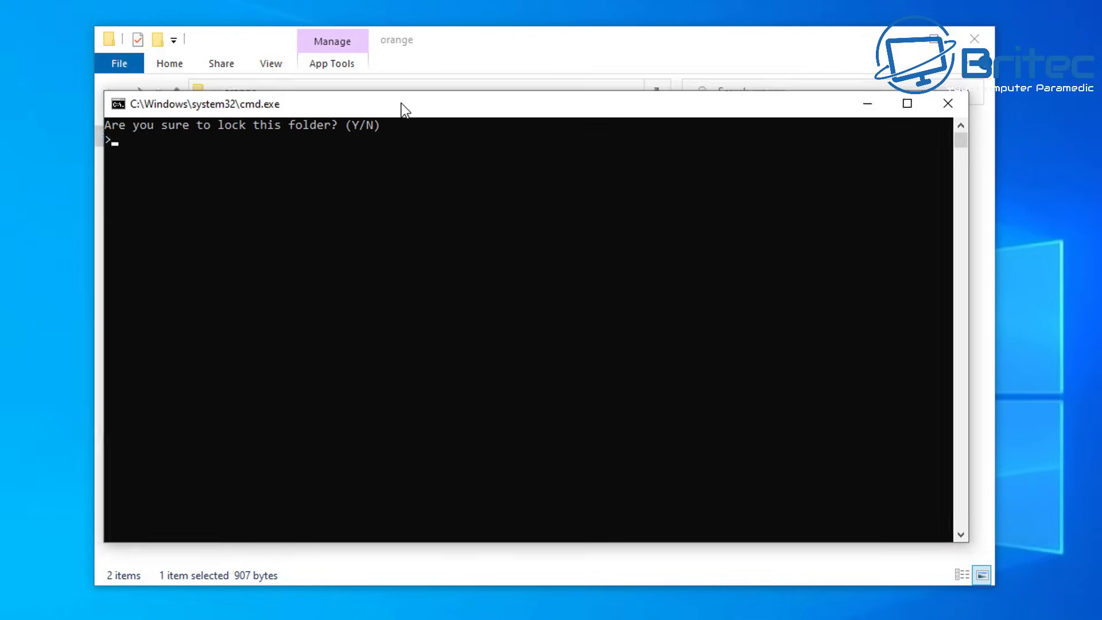
left_click_drag(401, 104, 391, 101)
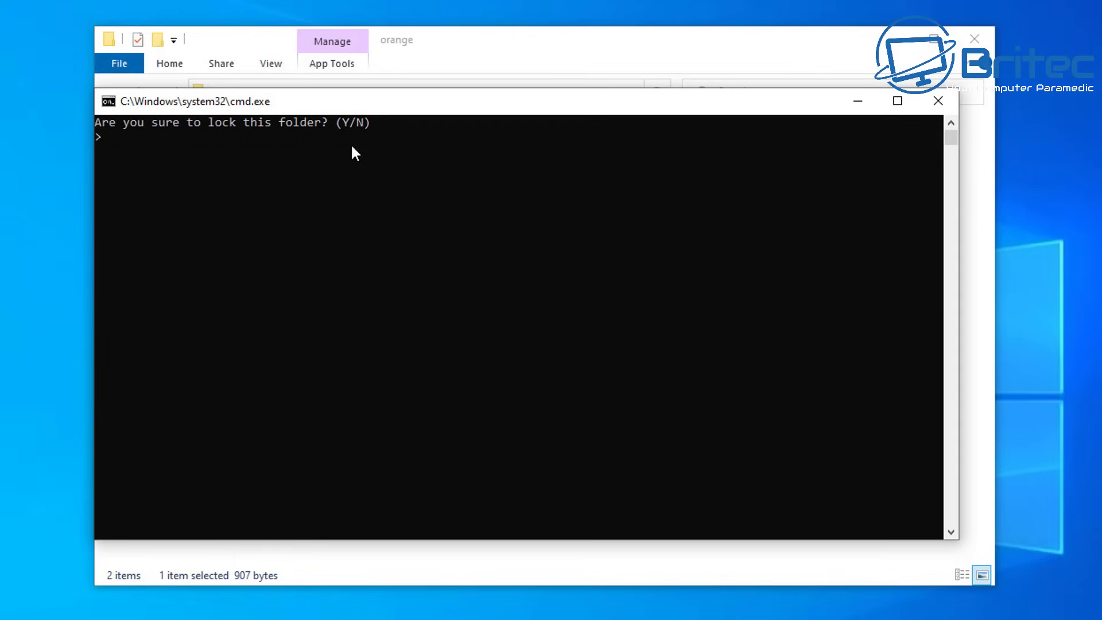
type("y")
key("Return")
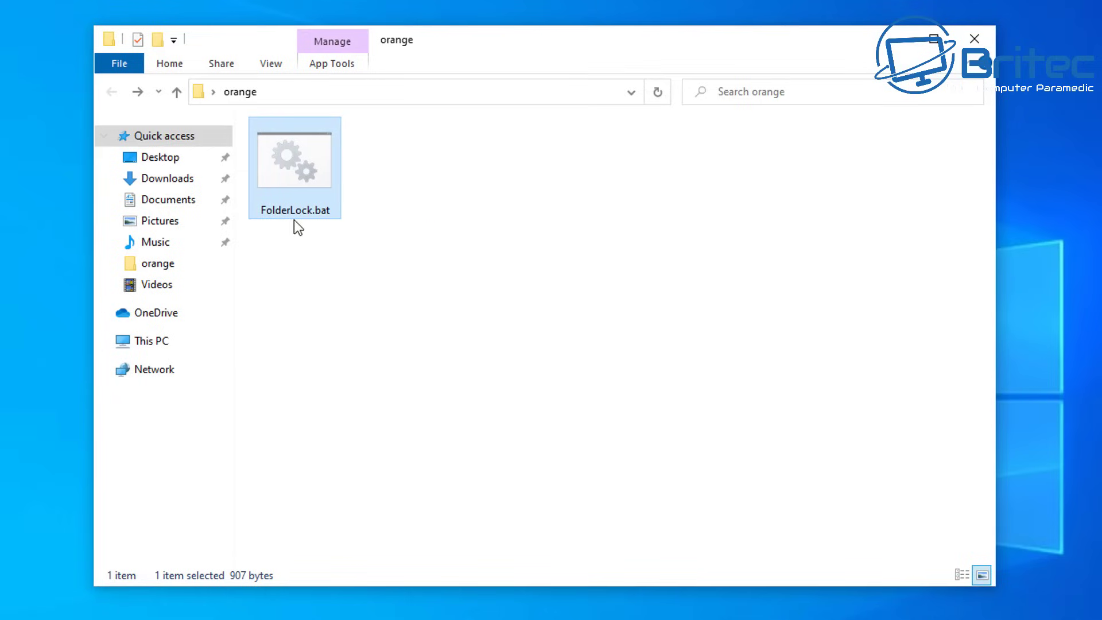
left_click(373, 436)
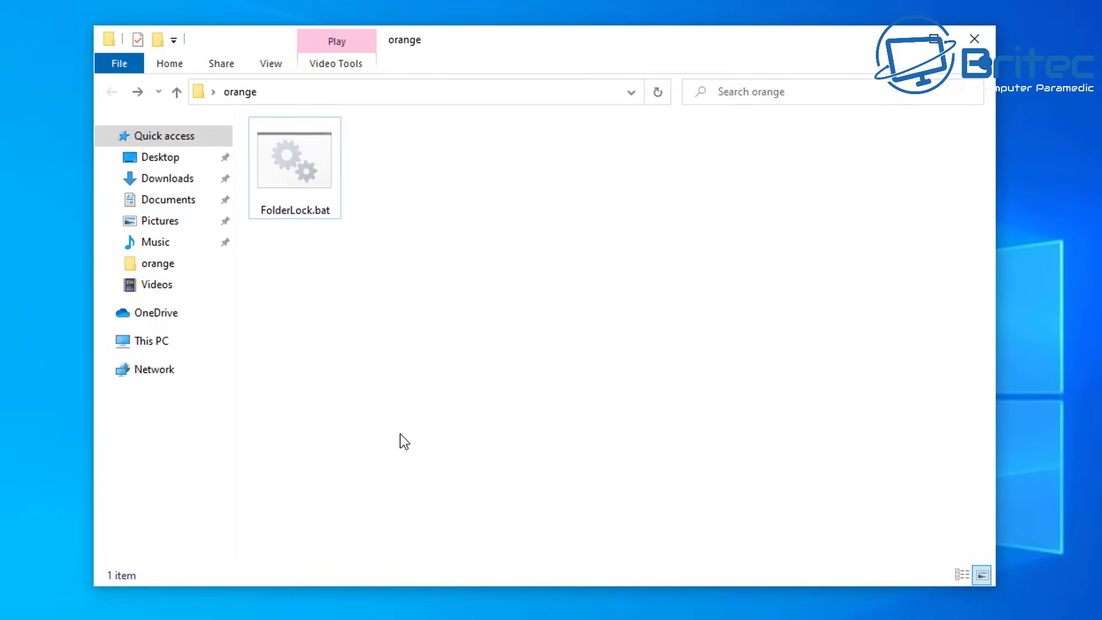
left_click(974, 38)
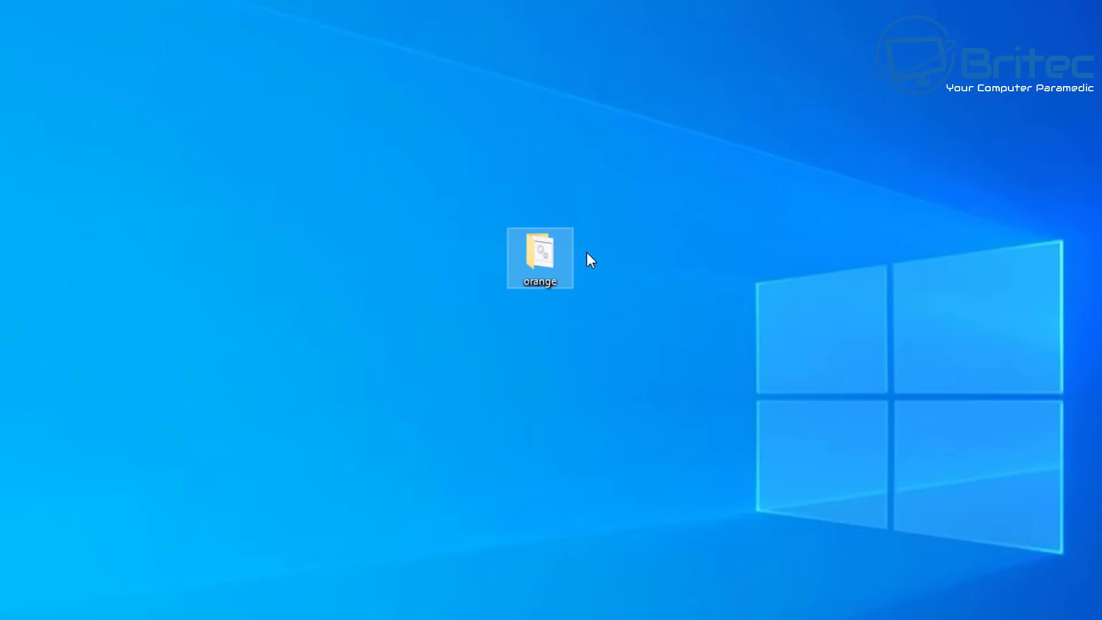
Step: Open FolderLock.bat from the orange folder in Notepad via Edit, review the script, and close it
double_click(548, 258)
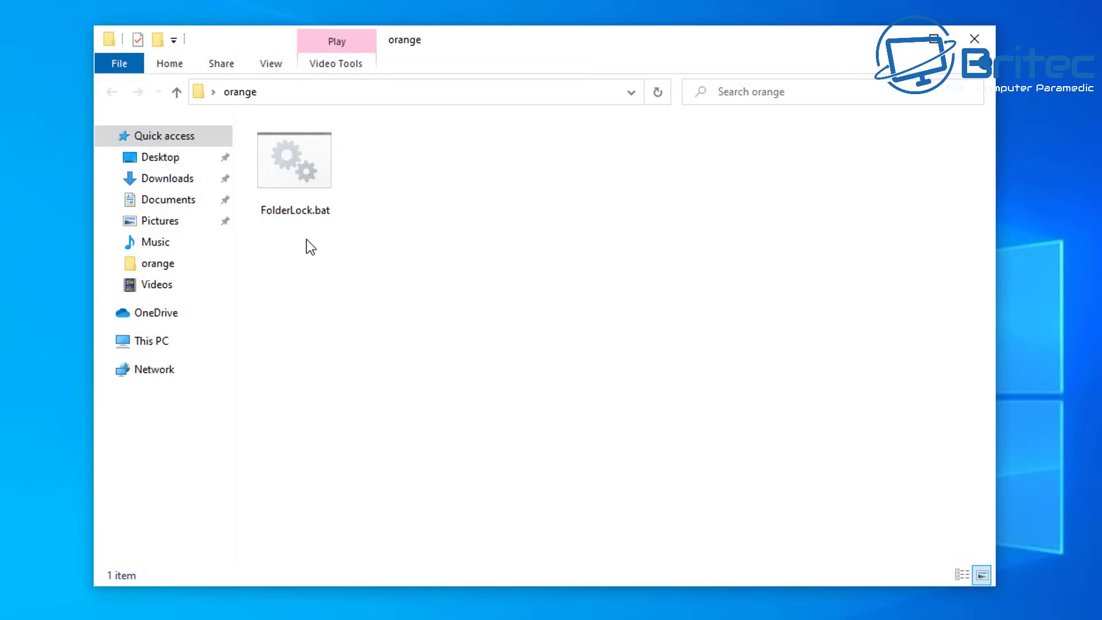
right_click(292, 170)
left_click(344, 203)
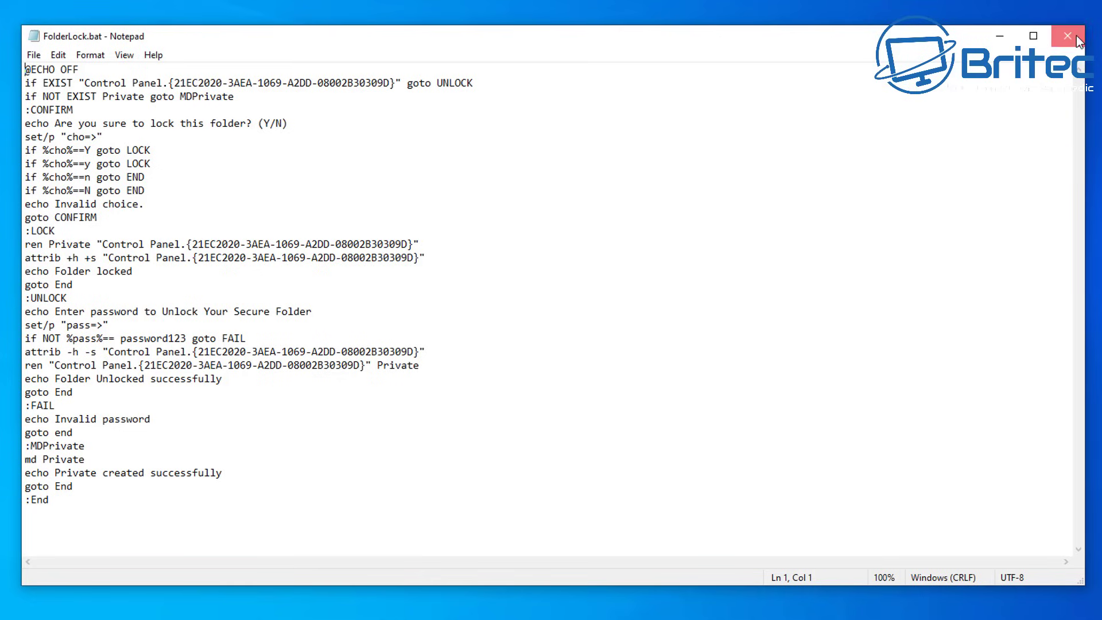
left_click(1076, 39)
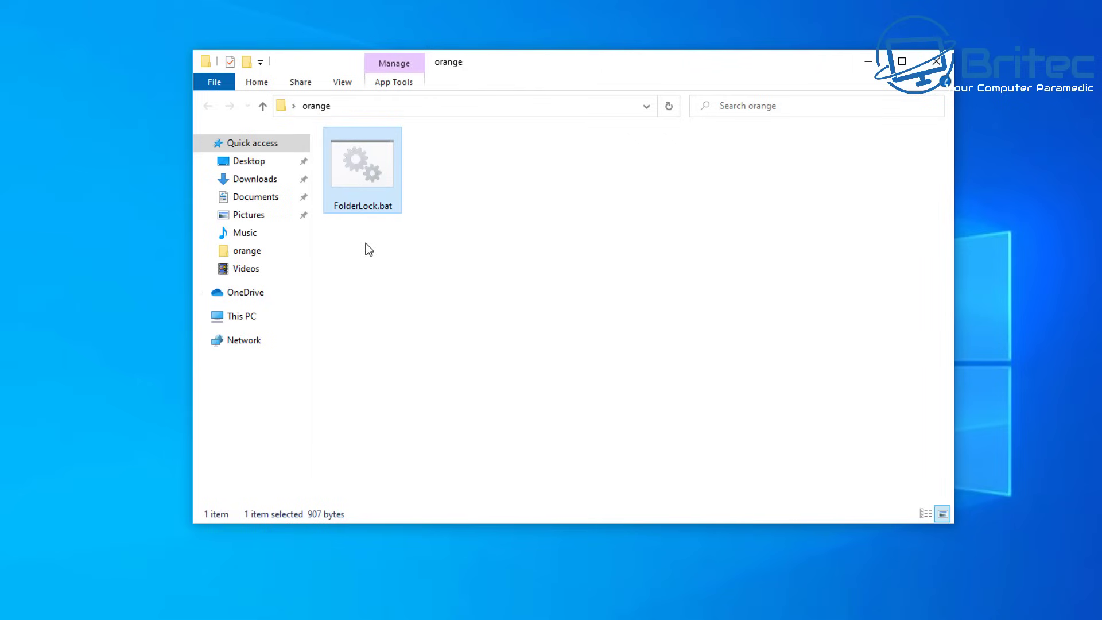
Step: Run FolderLock.bat on the desktop, delete the Private folder it creates, and move it back into orange
left_click_drag(364, 169, 0, 317)
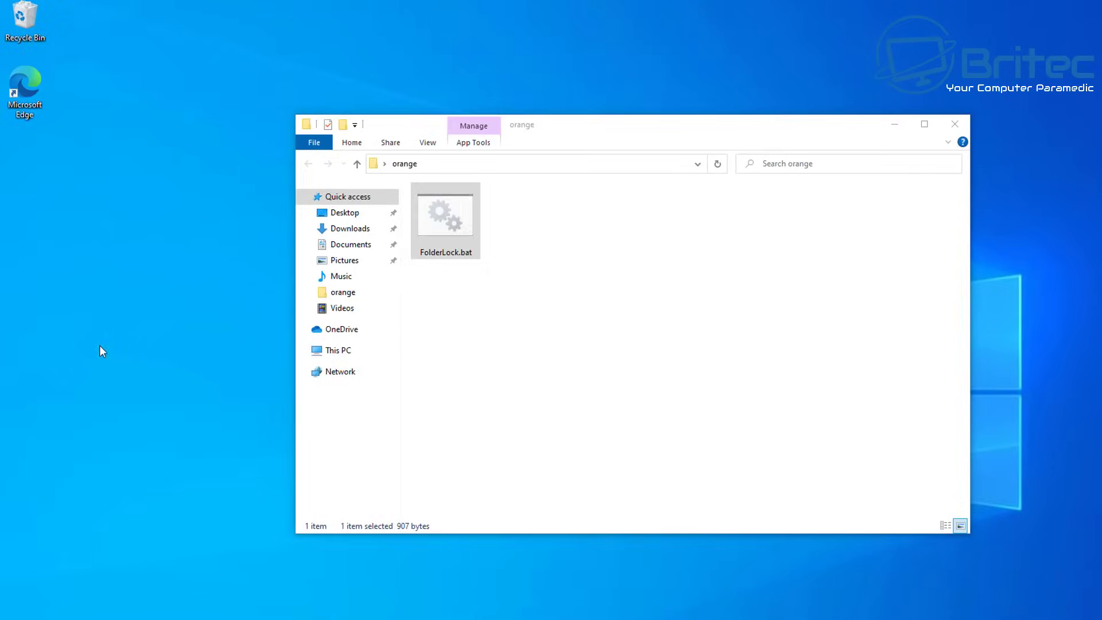
left_click_drag(101, 351, 109, 362)
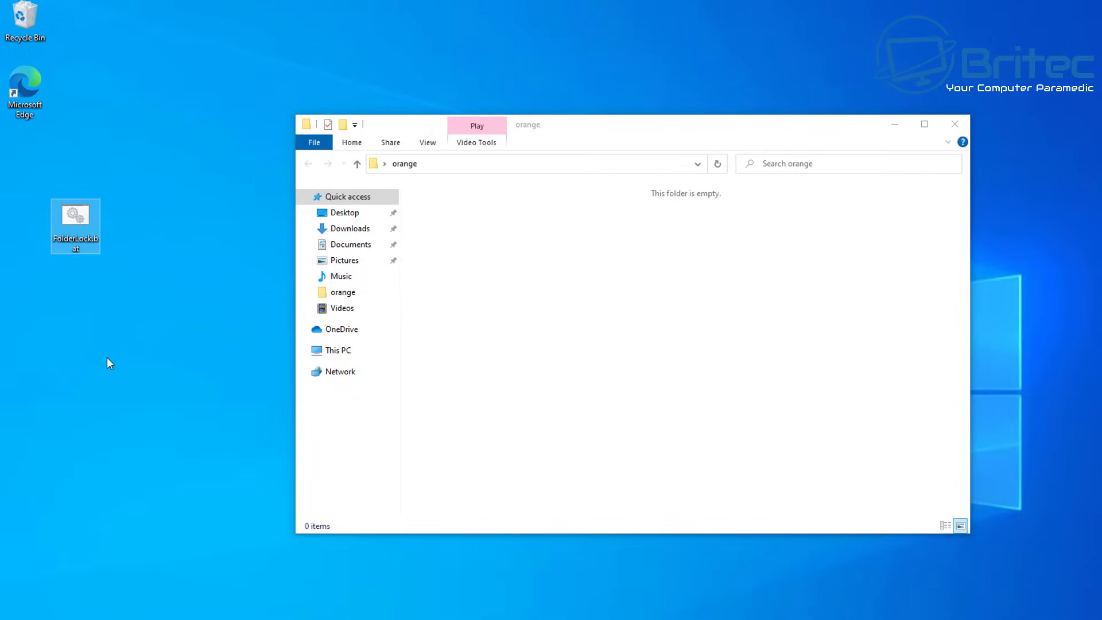
double_click(73, 219)
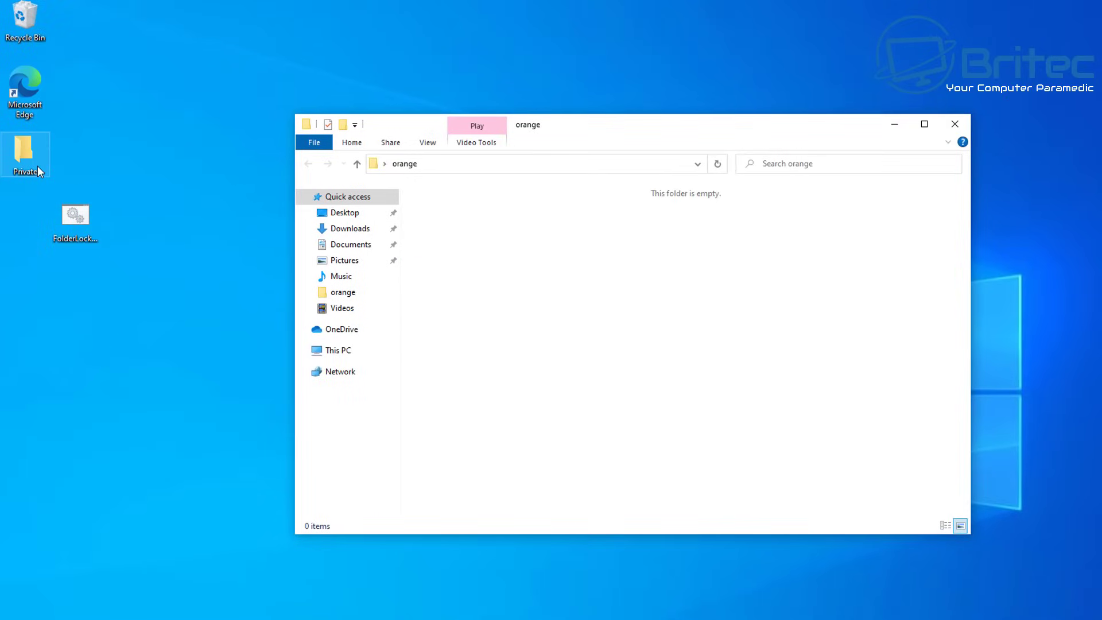
right_click(22, 155)
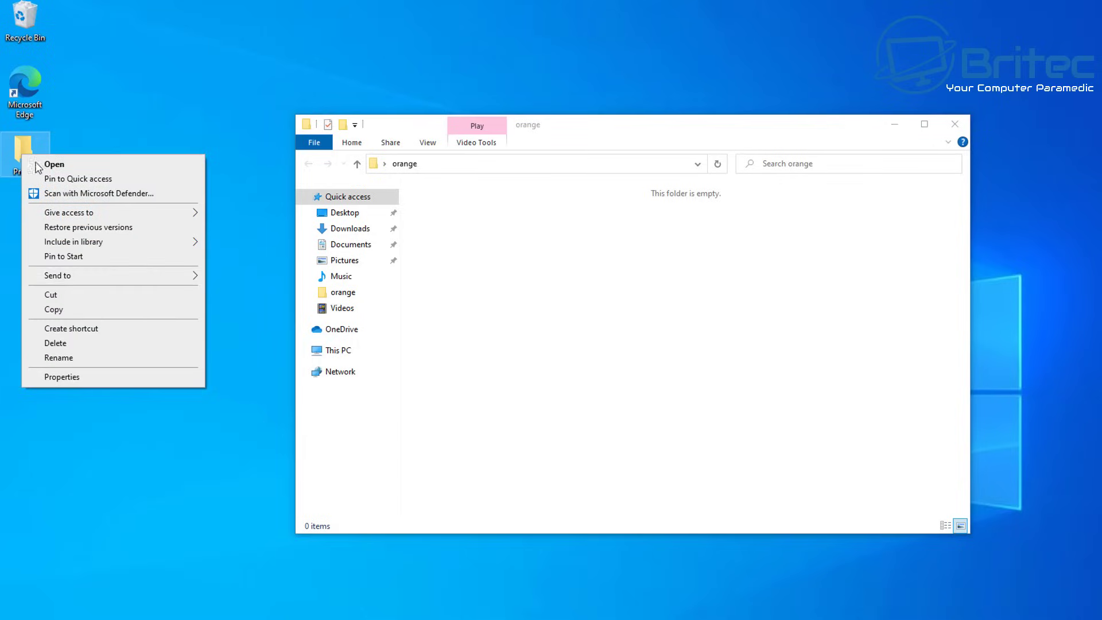
left_click(81, 344)
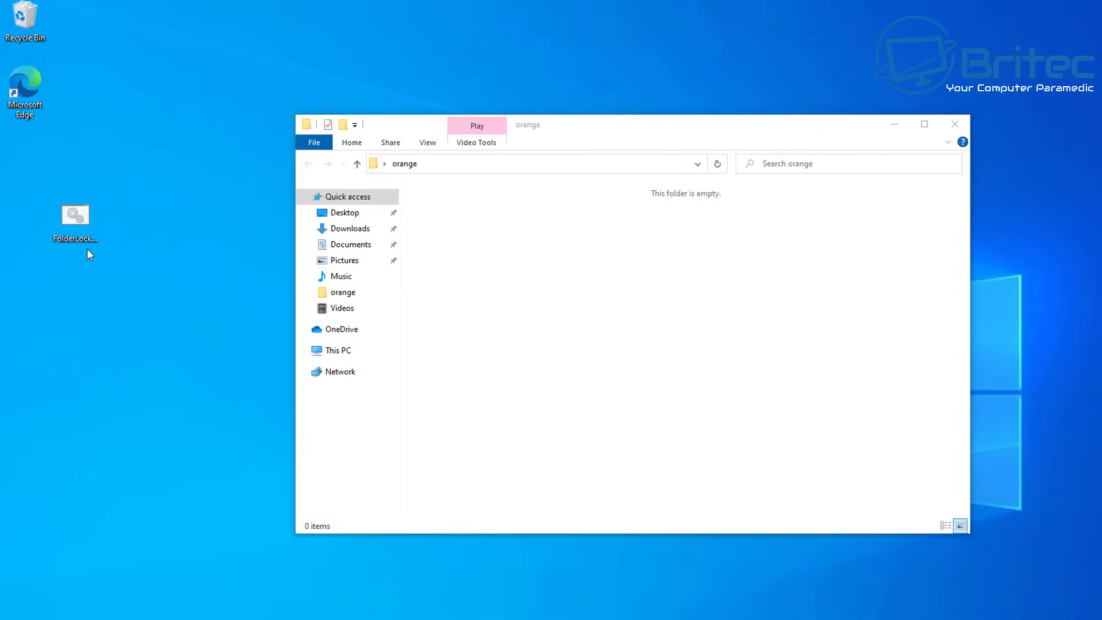
left_click_drag(87, 242, 453, 274)
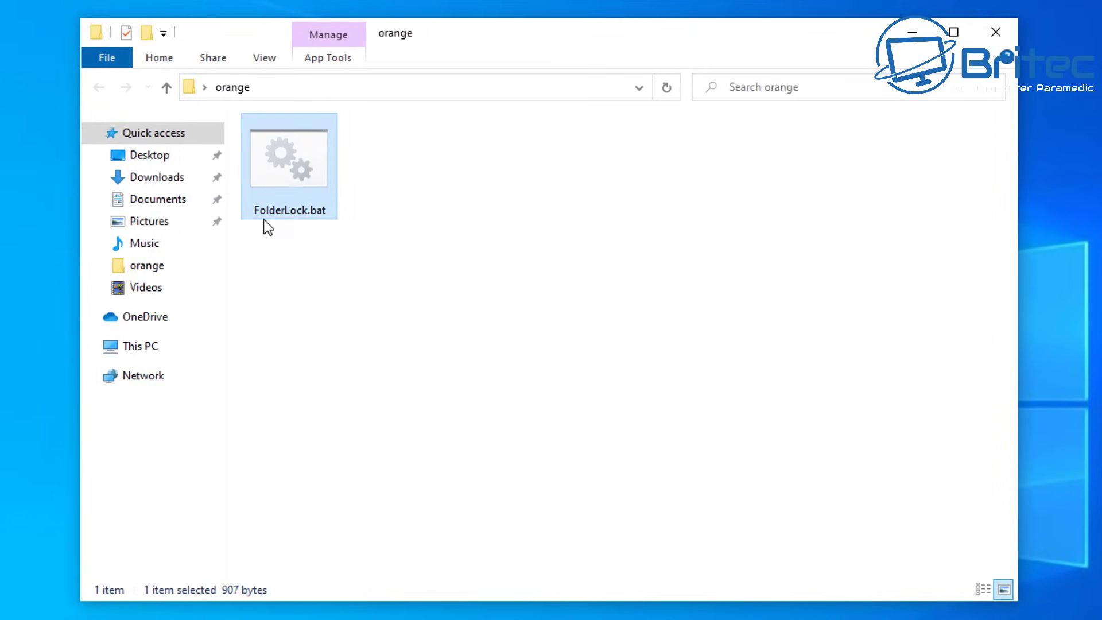
Step: Run FolderLock.bat and close its unlock-password console without entering a password
left_click(321, 288)
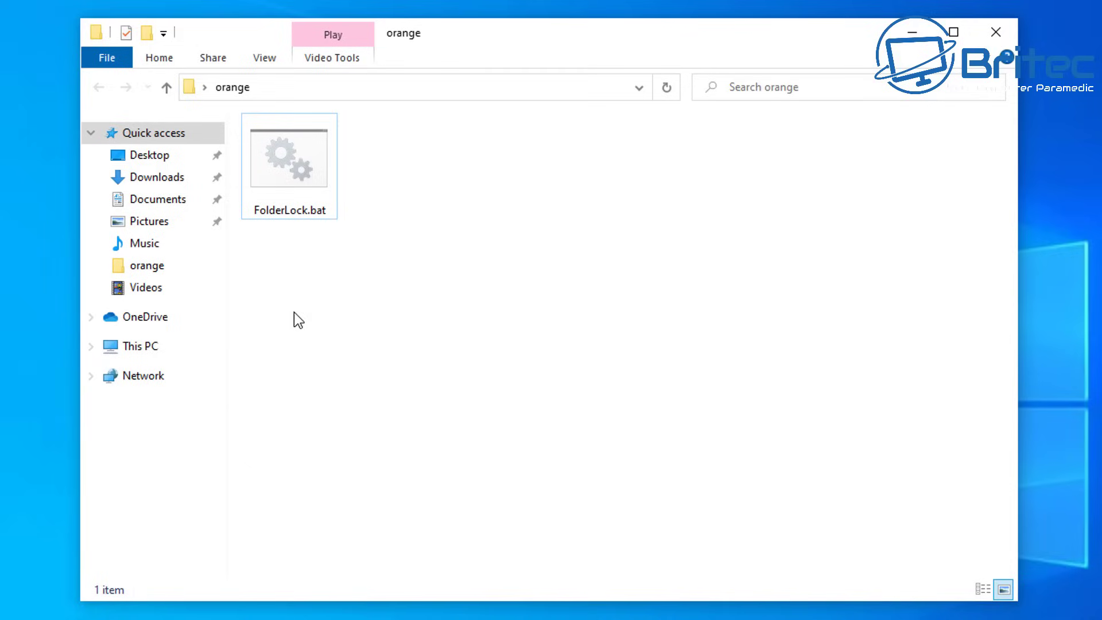
double_click(288, 176)
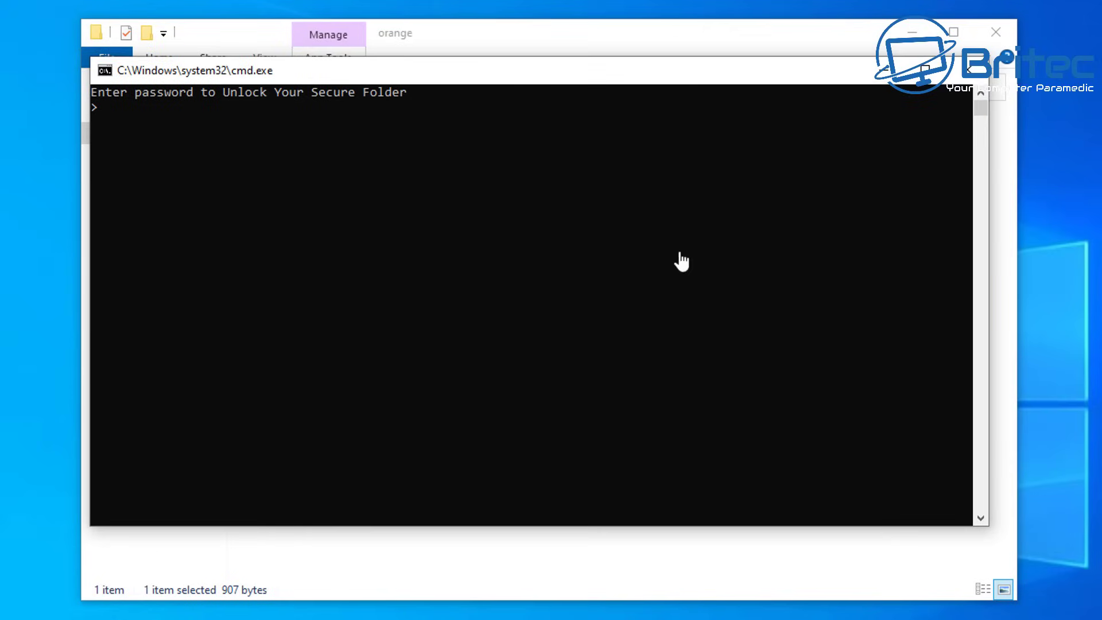
left_click(969, 79)
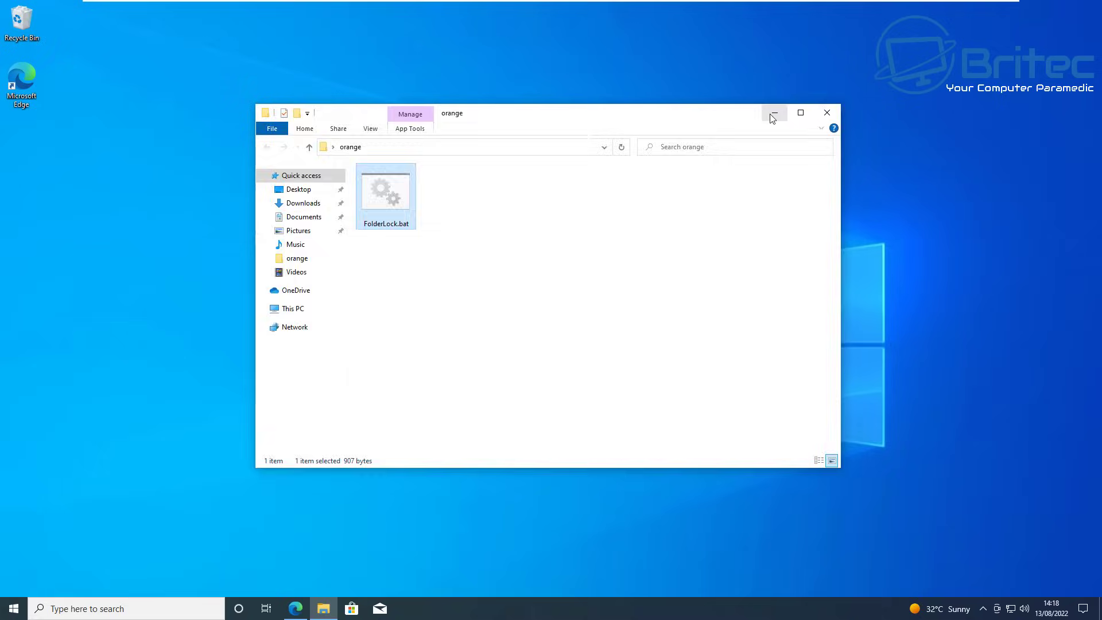
left_click(912, 32)
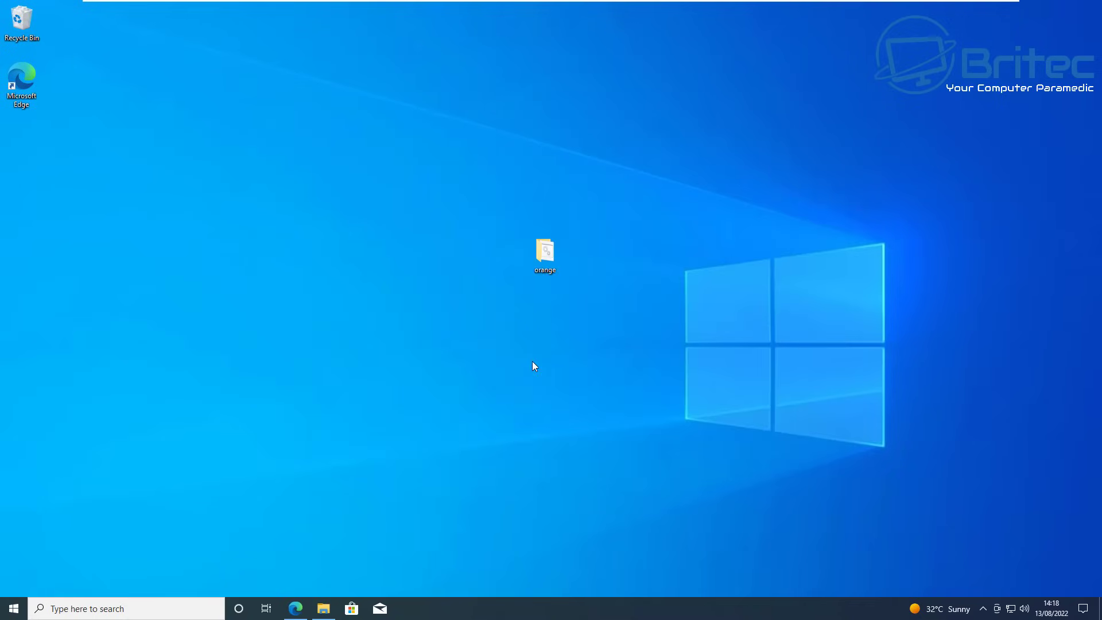